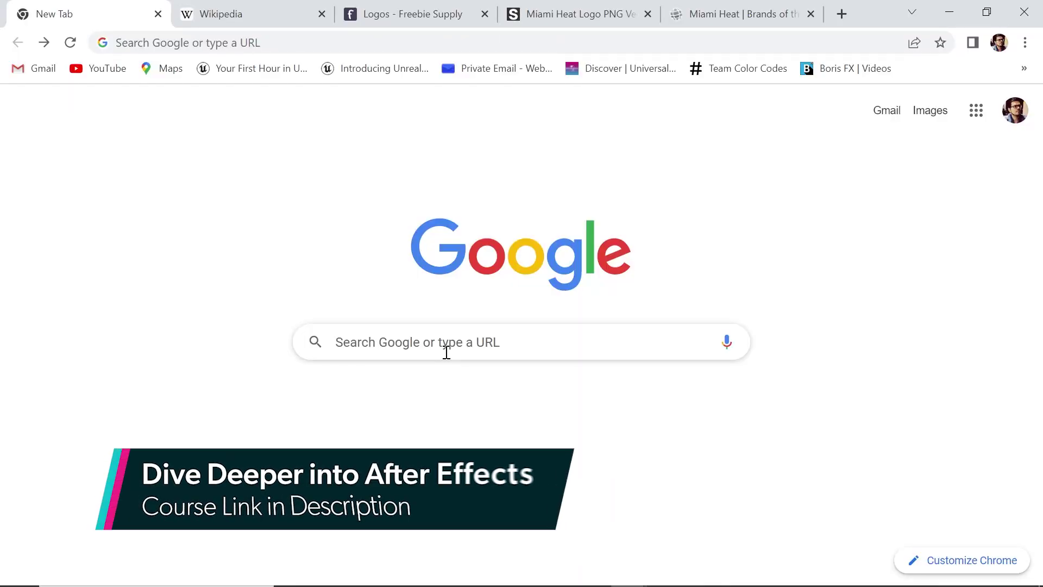
# Step: Search Google for a Miami Heat vector logo and review the logo-site and Wikipedia tabs
pyautogui.click(450, 338)
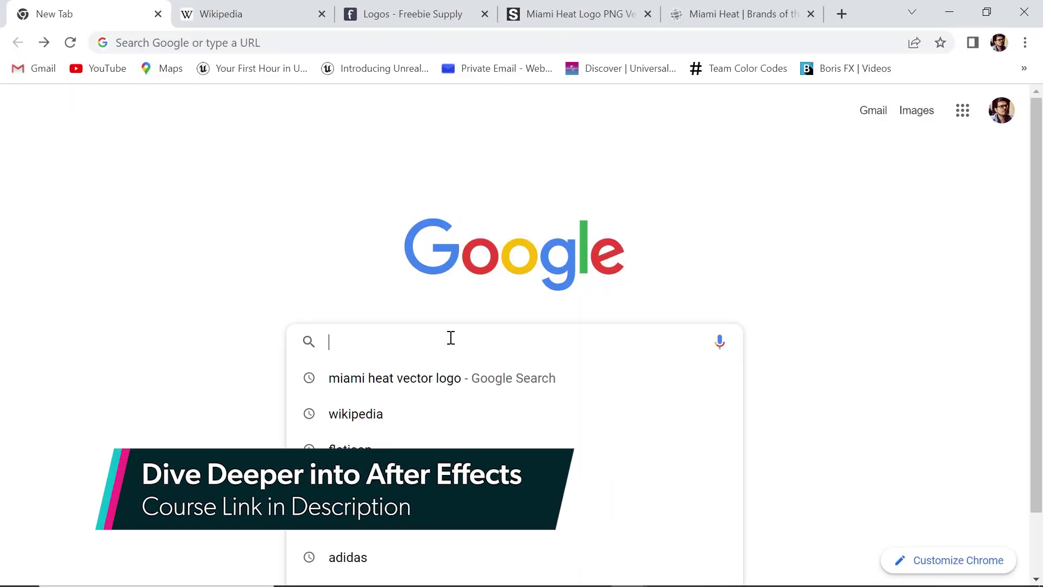
pyautogui.write('Miami')
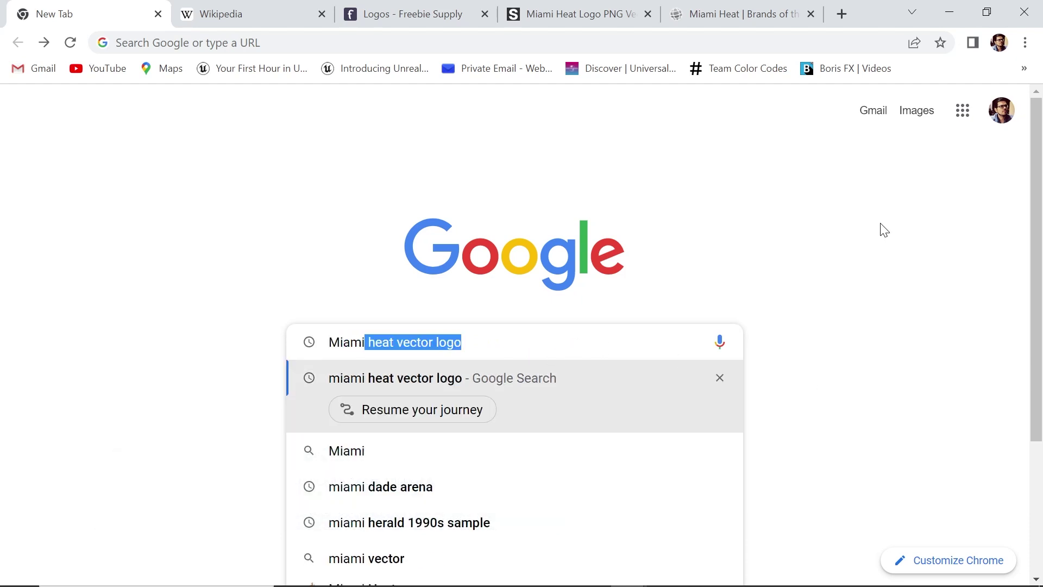
pyautogui.press('Return')
pyautogui.moveTo(1034, 164); pyautogui.dragTo(1028, 236)
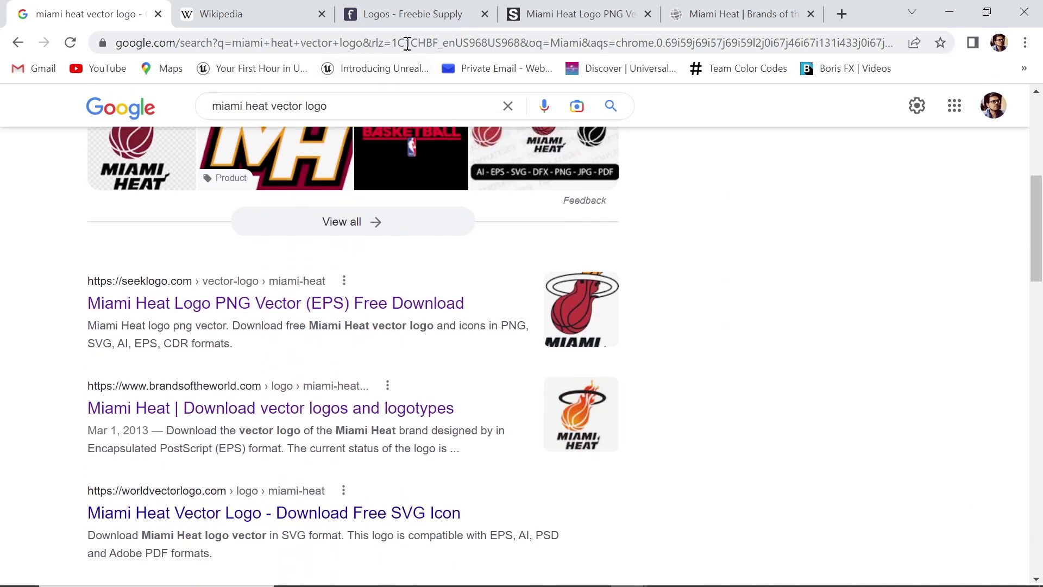
pyautogui.click(416, 20)
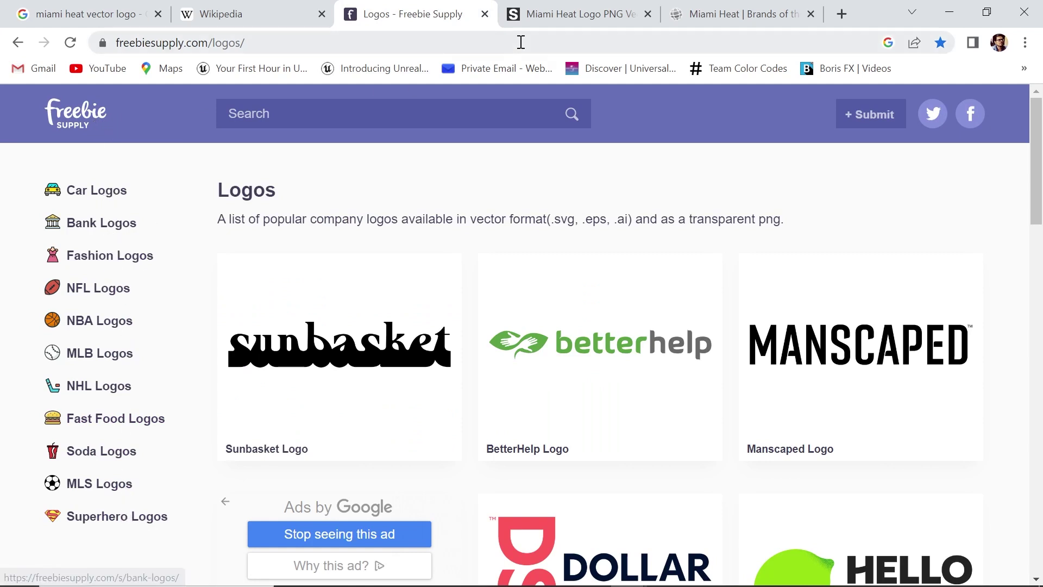
pyautogui.click(540, 23)
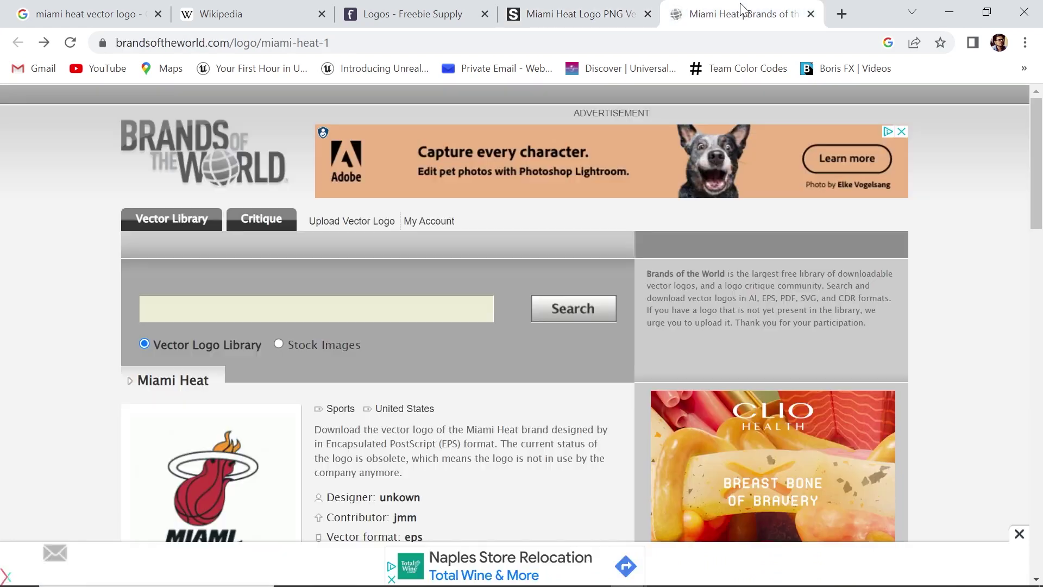
pyautogui.click(743, 14)
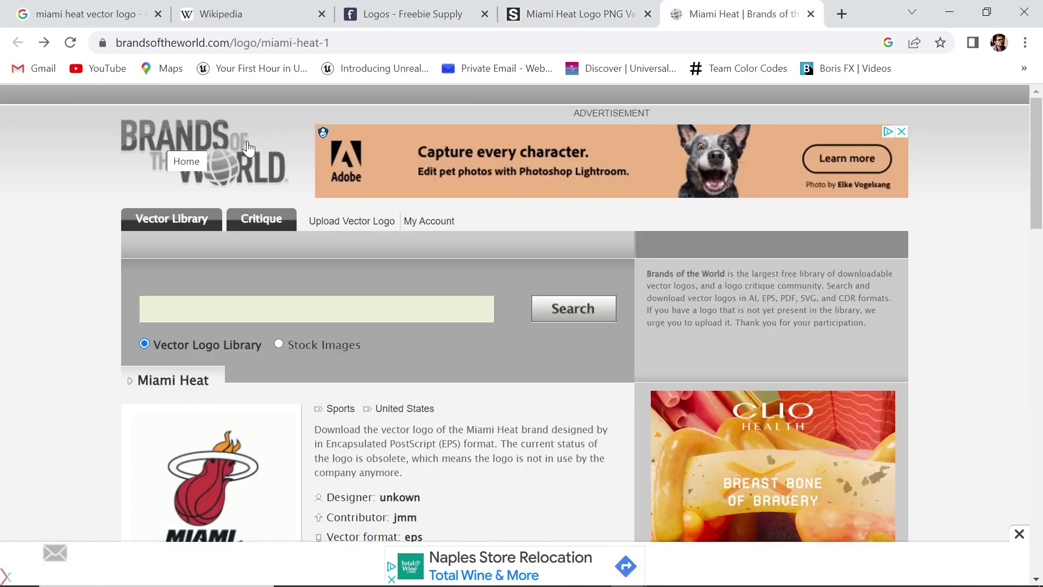
pyautogui.click(251, 14)
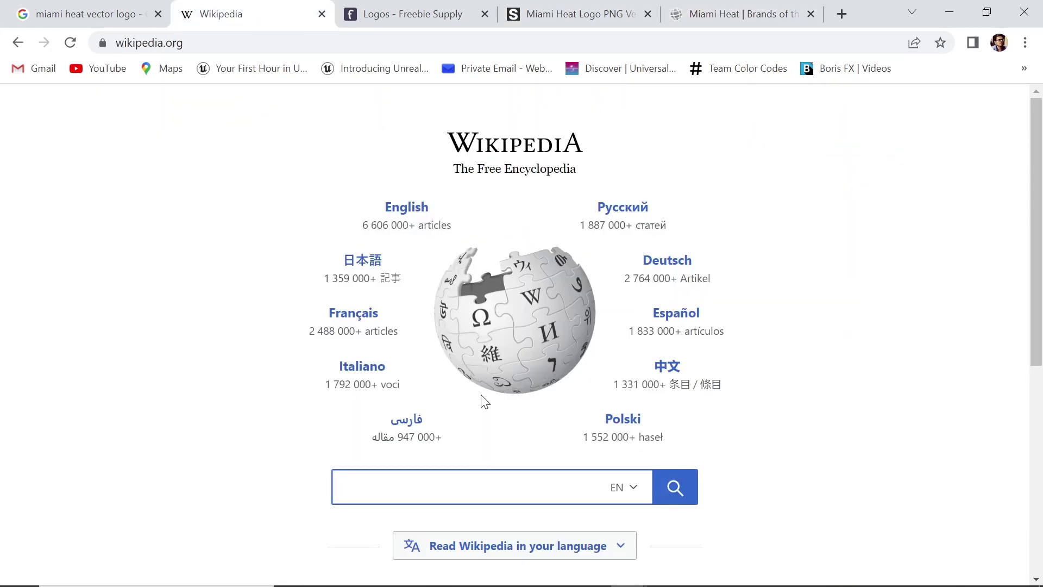
pyautogui.write('miami hea')
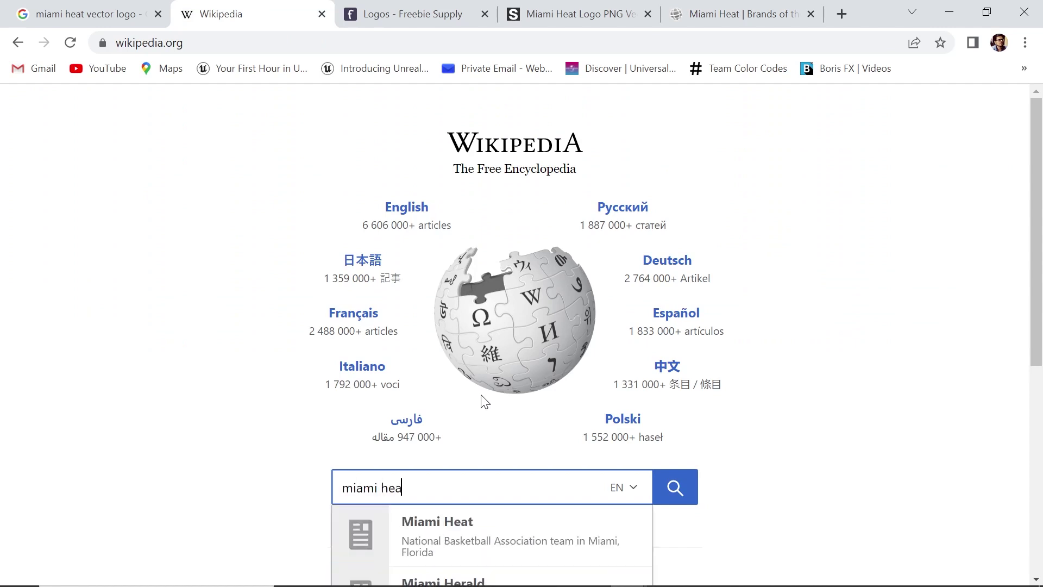
pyautogui.write('t')
# Step: View the Miami Heat logo's download options on Wikipedia, then revisit the Freebie Supply and seeklogo tabs
pyautogui.press('Return')
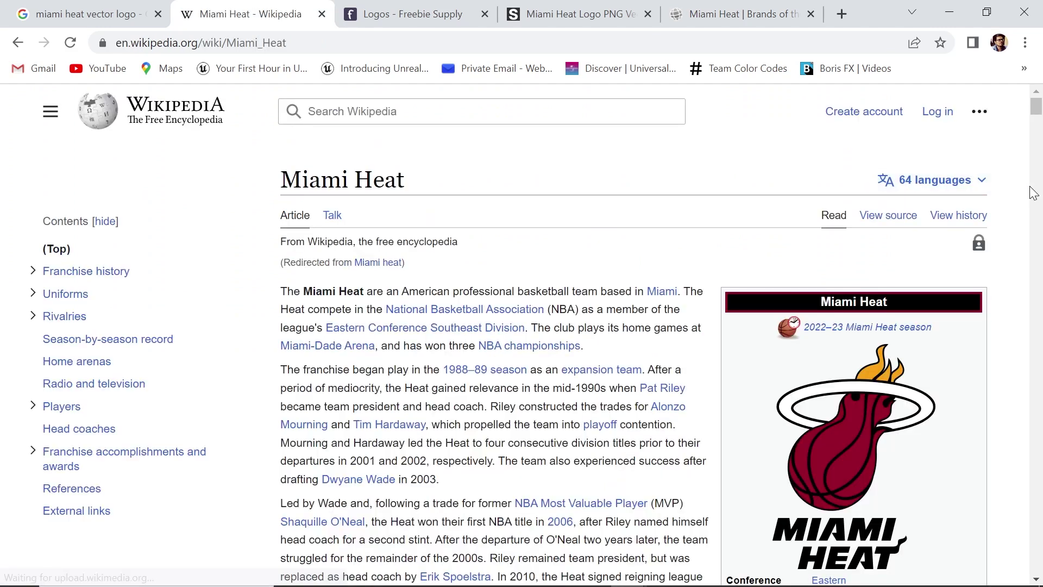
pyautogui.moveTo(1037, 110); pyautogui.dragTo(1033, 119)
pyautogui.click(869, 277)
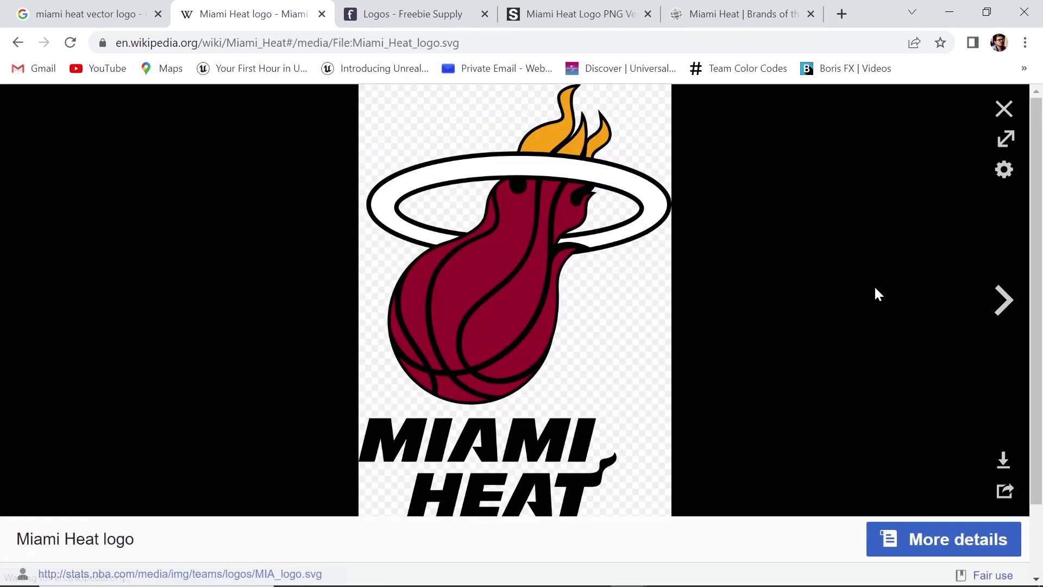
pyautogui.click(1006, 468)
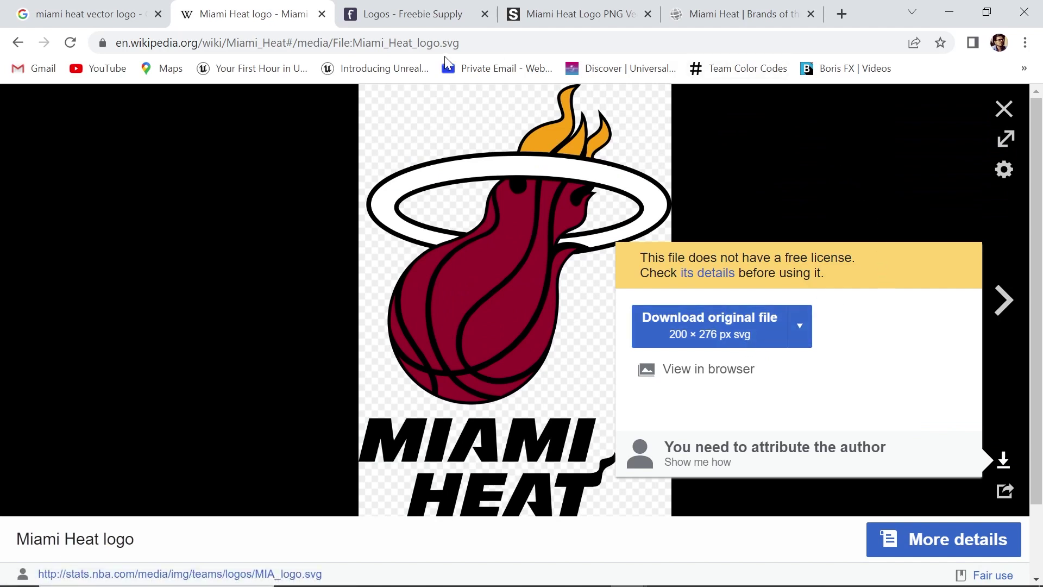
pyautogui.click(1001, 114)
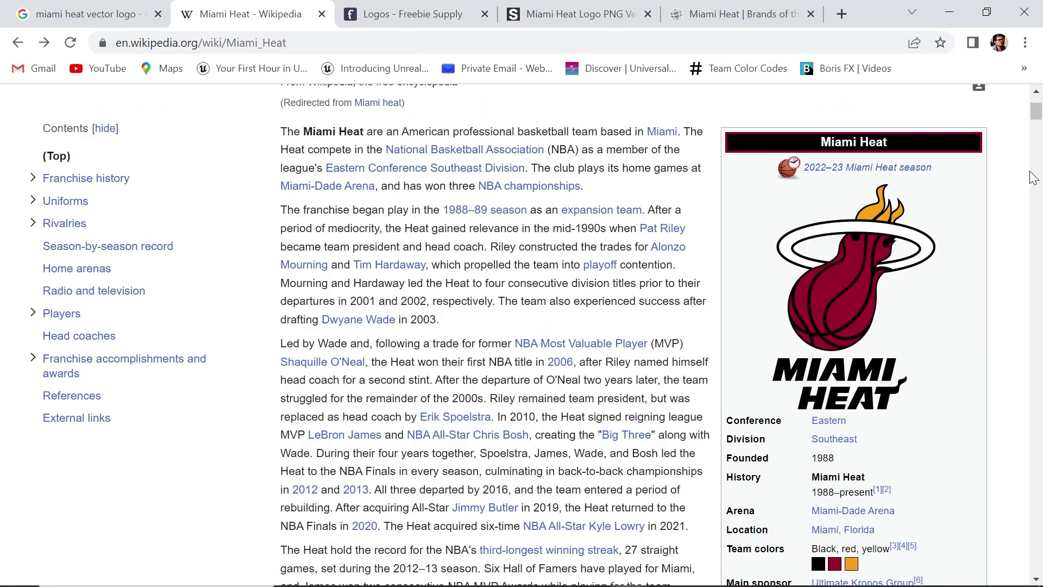
pyautogui.scroll(1, 1038, 112)
pyautogui.scroll(-1, 1036, 112)
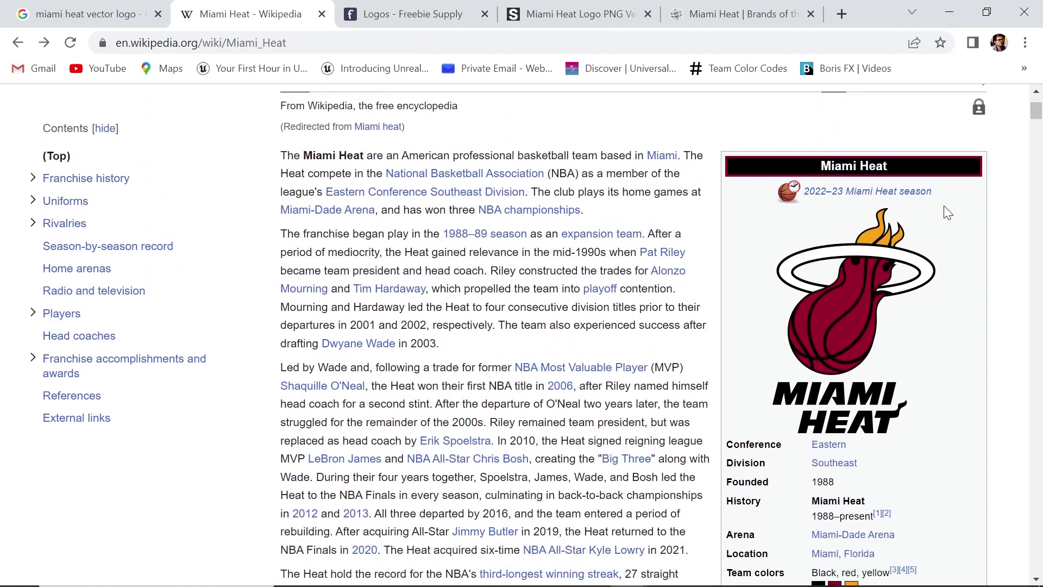
pyautogui.scroll(1, 1036, 113)
pyautogui.click(417, 15)
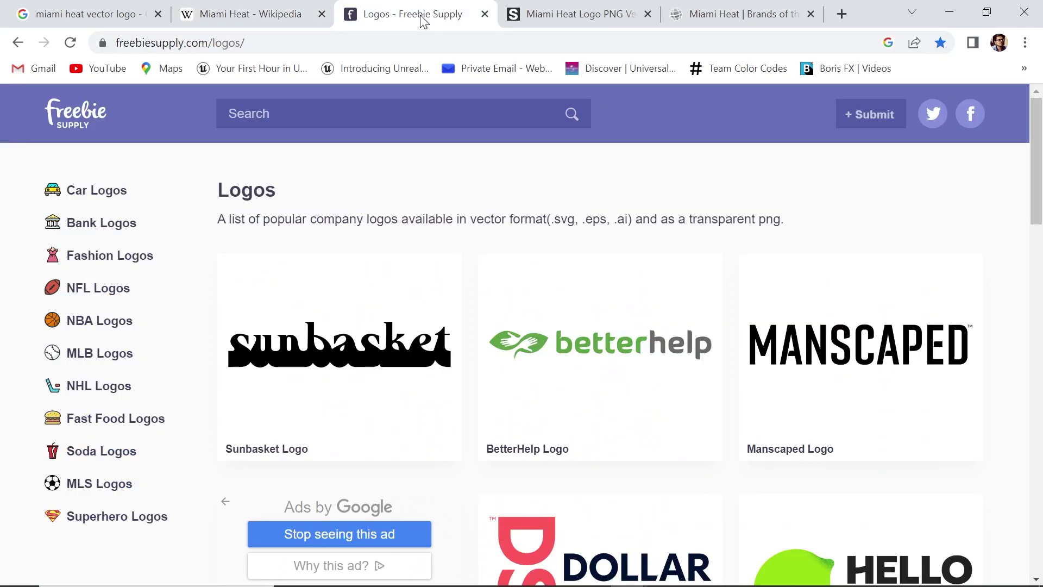
pyautogui.click(568, 15)
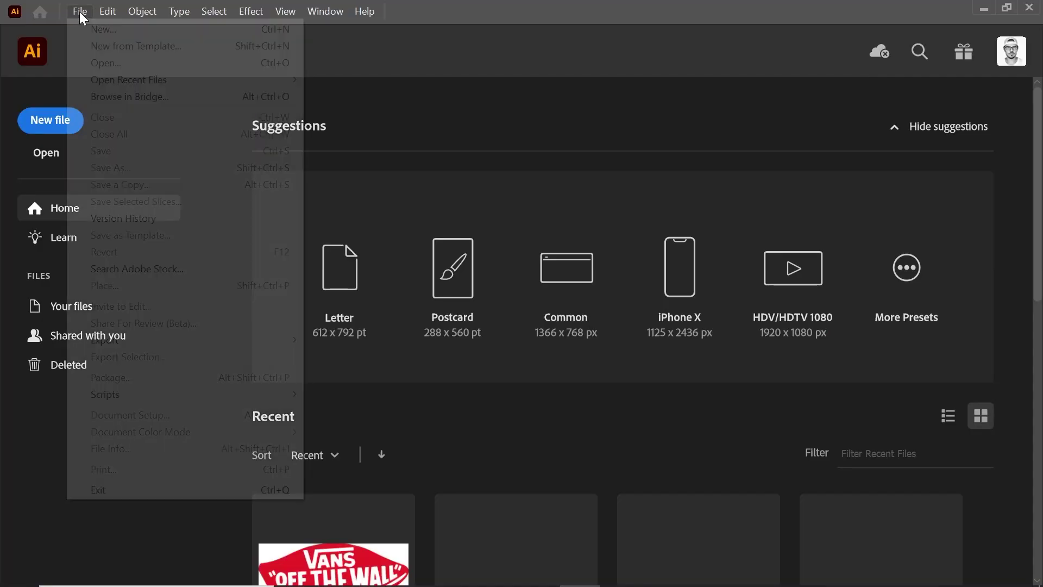
# Step: Create a 1920×1080 px Film & Video document with the transparency grid off
pyautogui.click(92, 31)
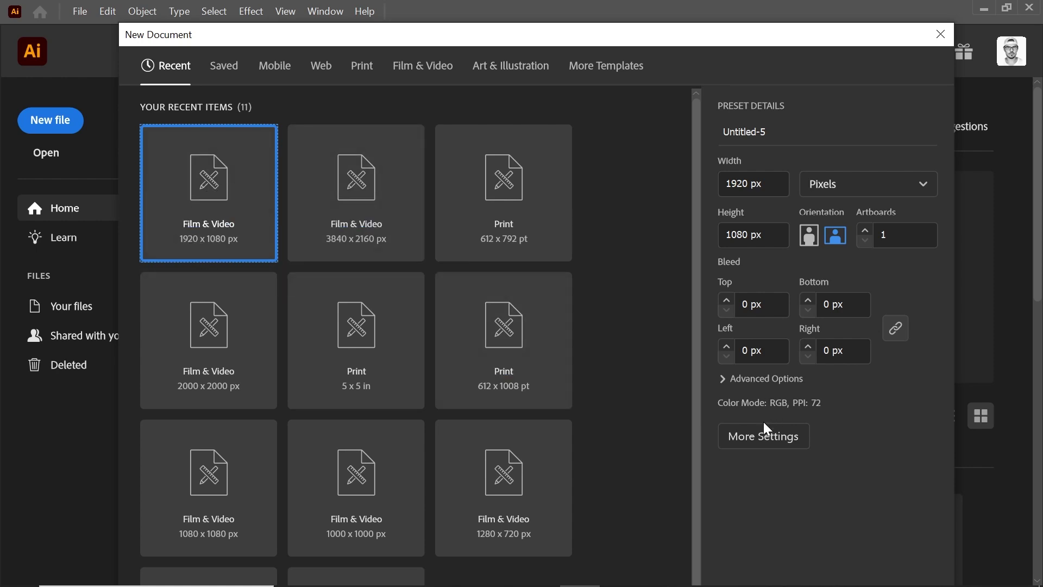
pyautogui.click(773, 438)
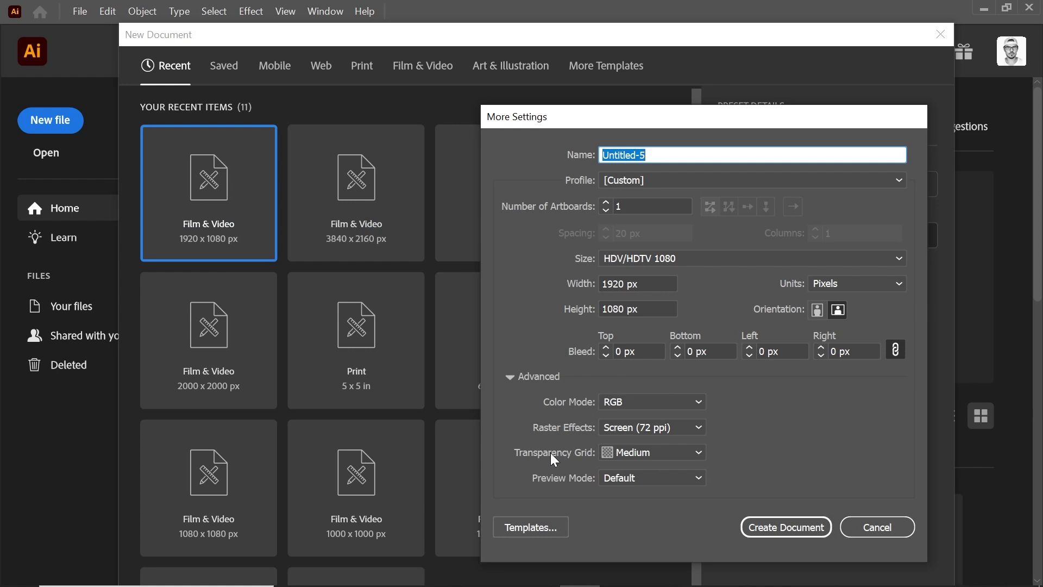
pyautogui.click(604, 452)
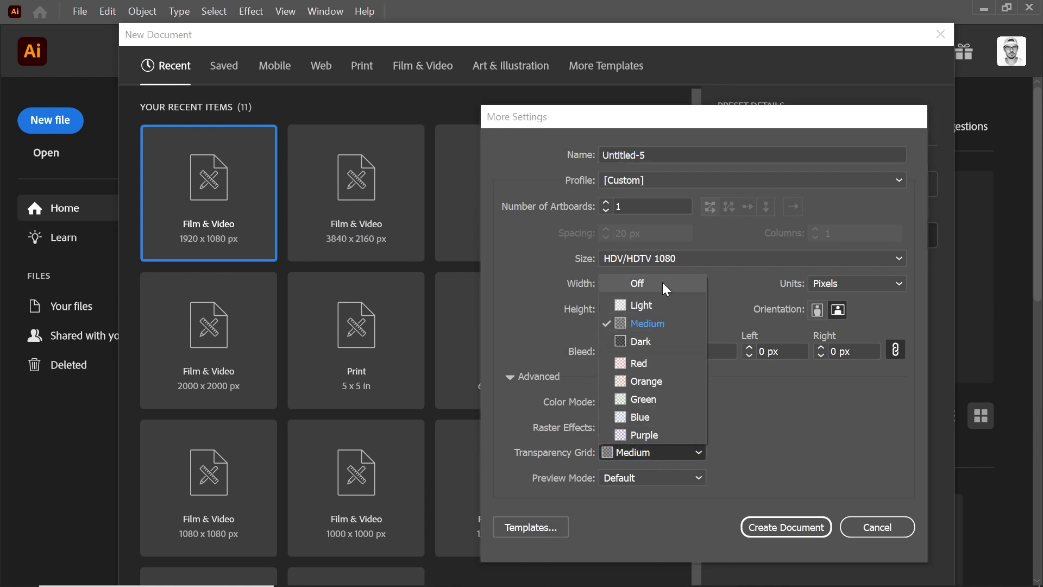
pyautogui.click(663, 285)
pyautogui.click(782, 527)
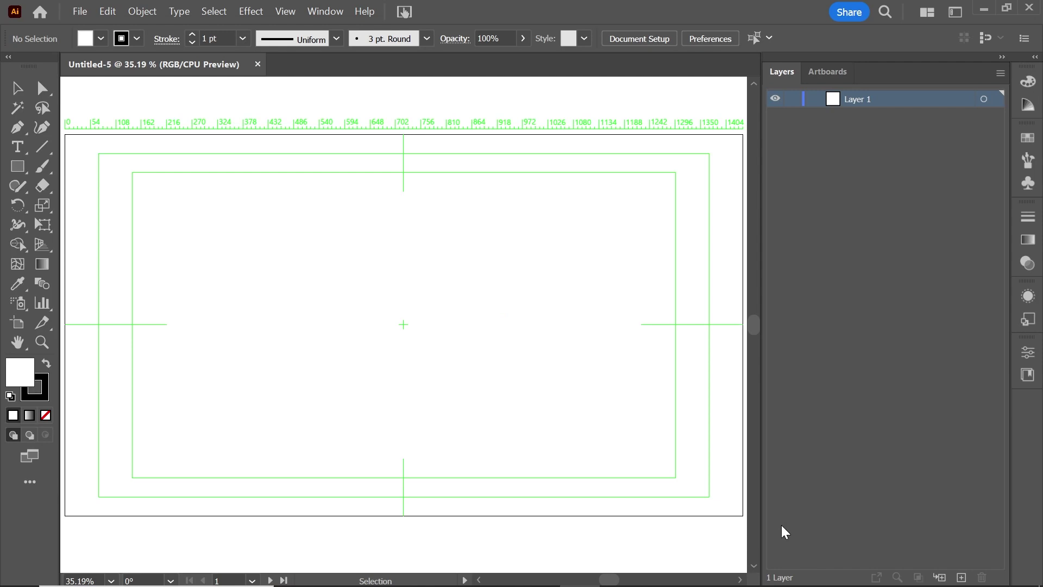
# Step: Open nike-3-logo.eps from the nike-3-logo-pack folder
pyautogui.hotkey('ctrl', 'o')
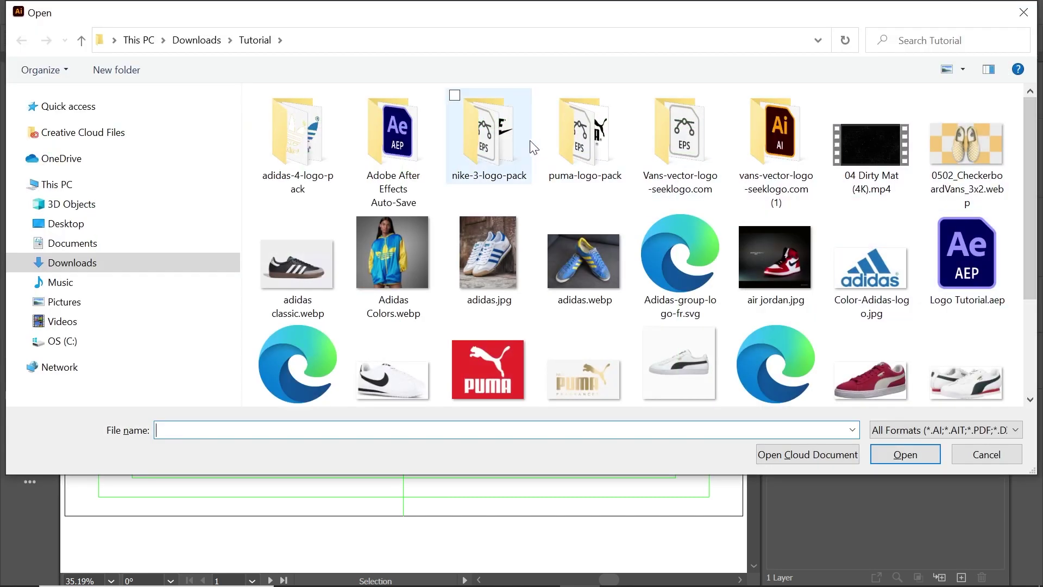
pyautogui.doubleClick(493, 154)
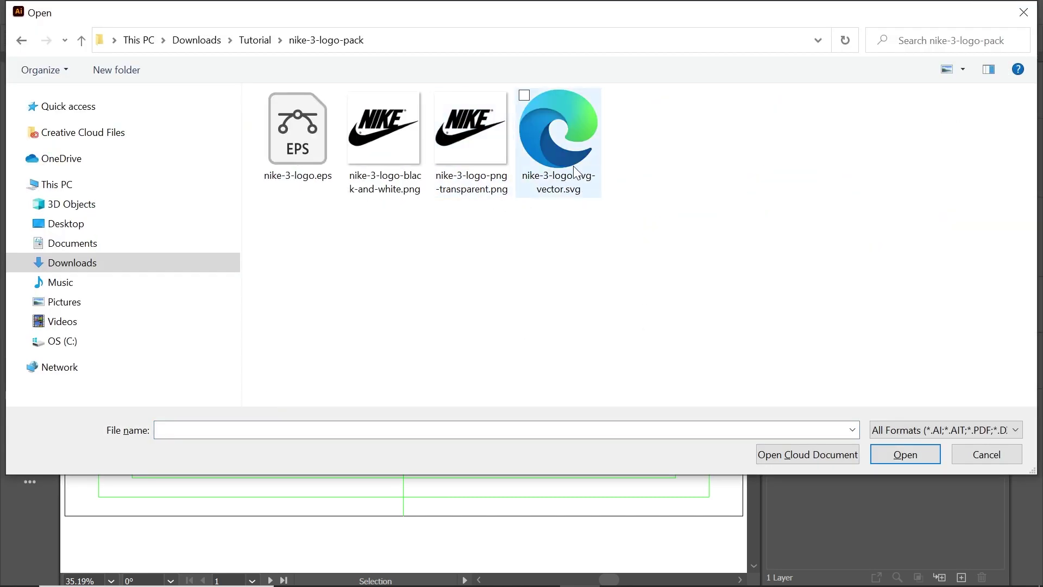
pyautogui.click(563, 190)
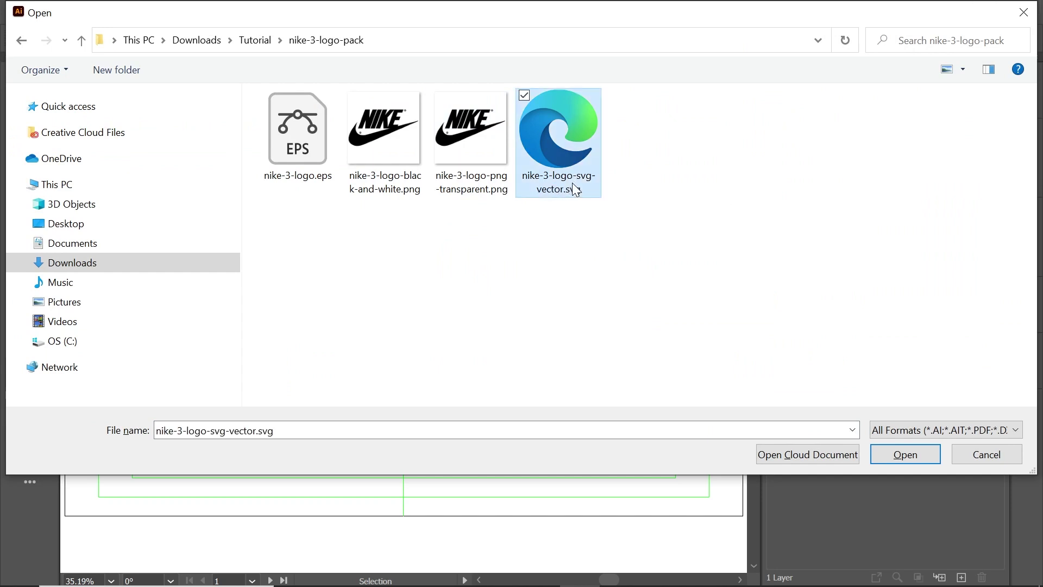
pyautogui.click(308, 161)
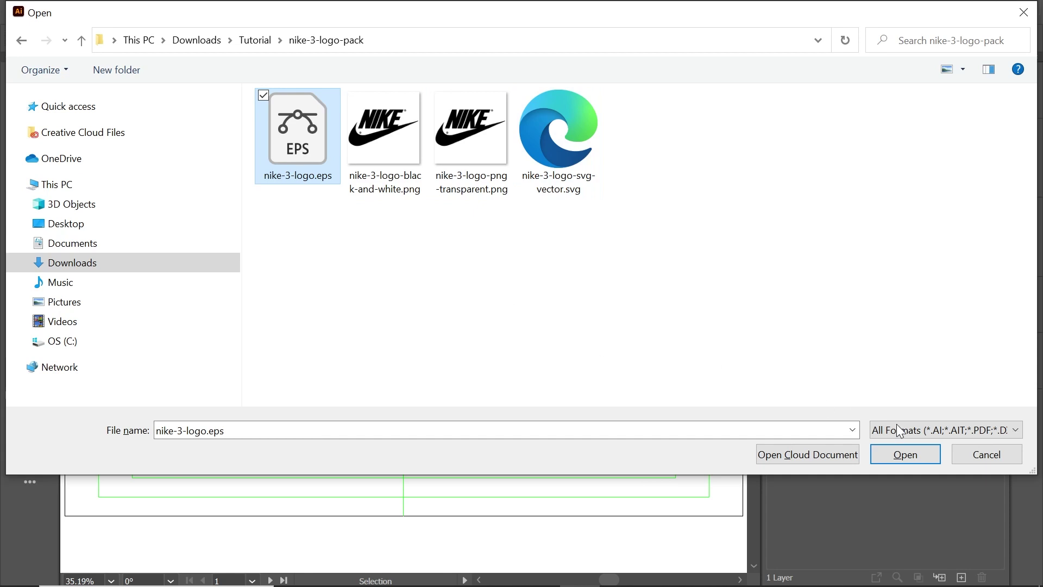
pyautogui.click(908, 454)
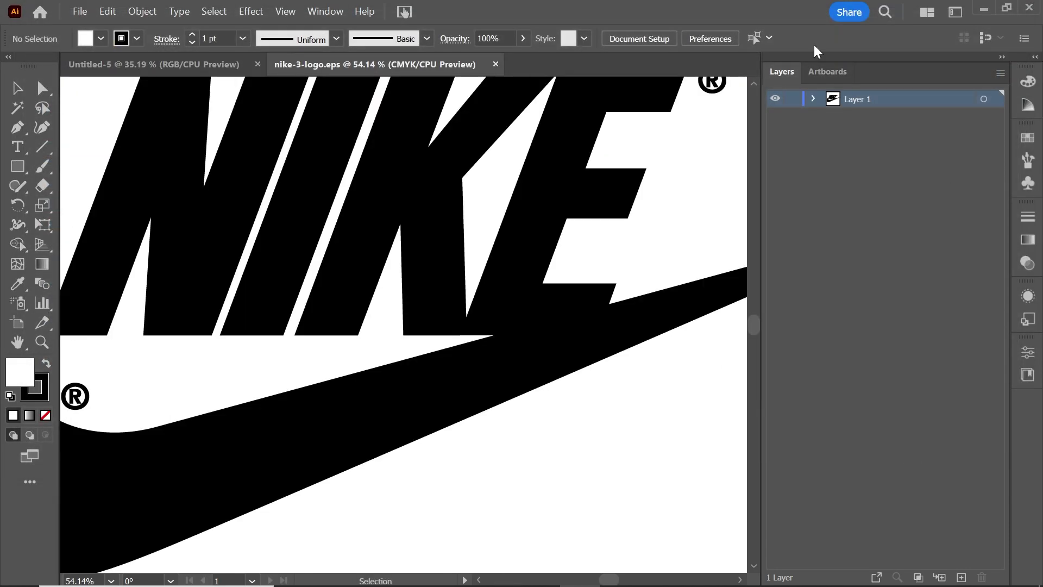
# Step: Copy the Nike logo artwork from the EPS file and paste it into Untitled-5
pyautogui.hotkey('ctrl', '0')
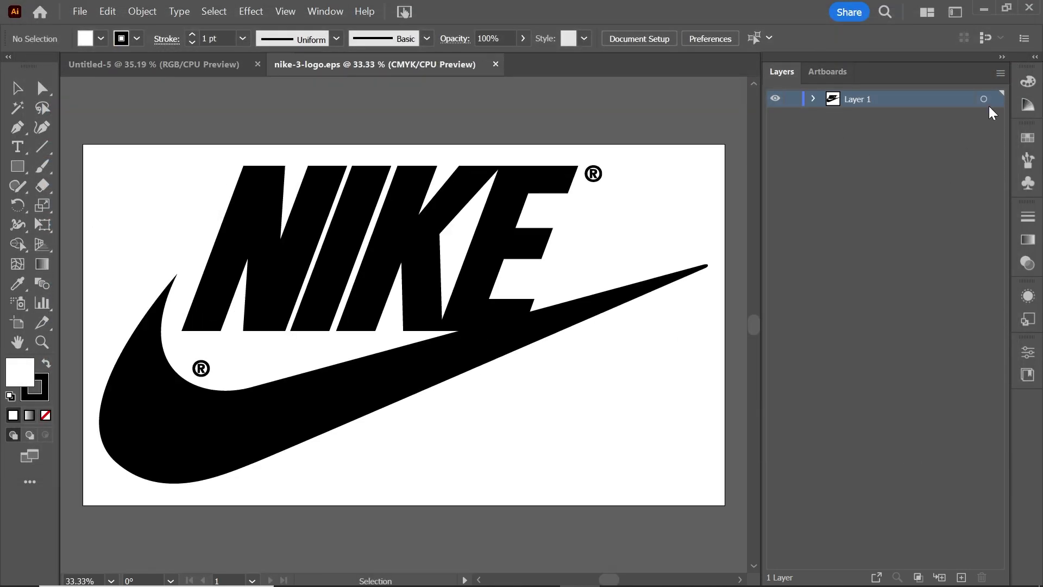
pyautogui.click(984, 99)
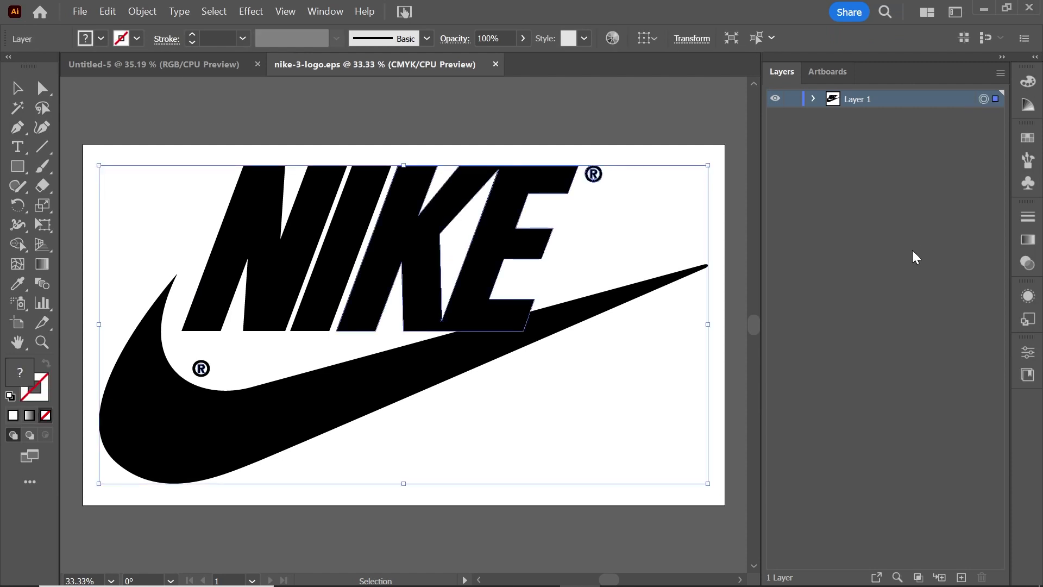
pyautogui.click(109, 12)
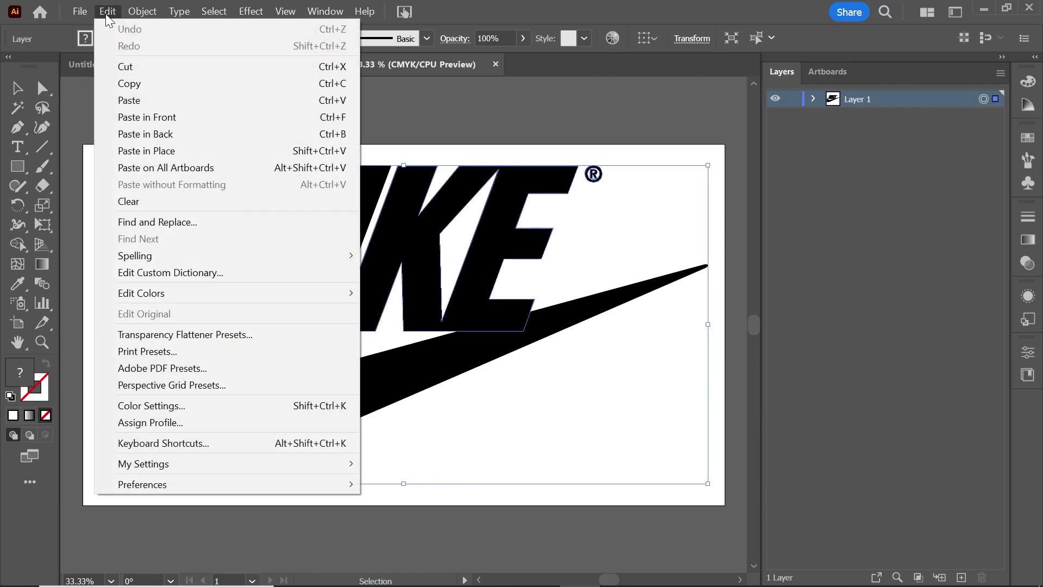
pyautogui.click(134, 84)
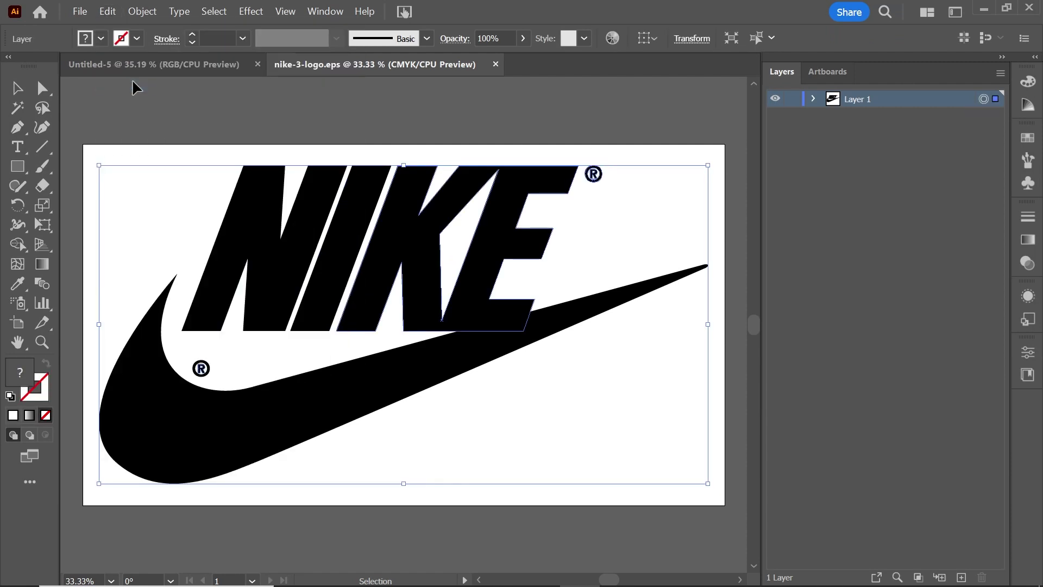
pyautogui.click(187, 65)
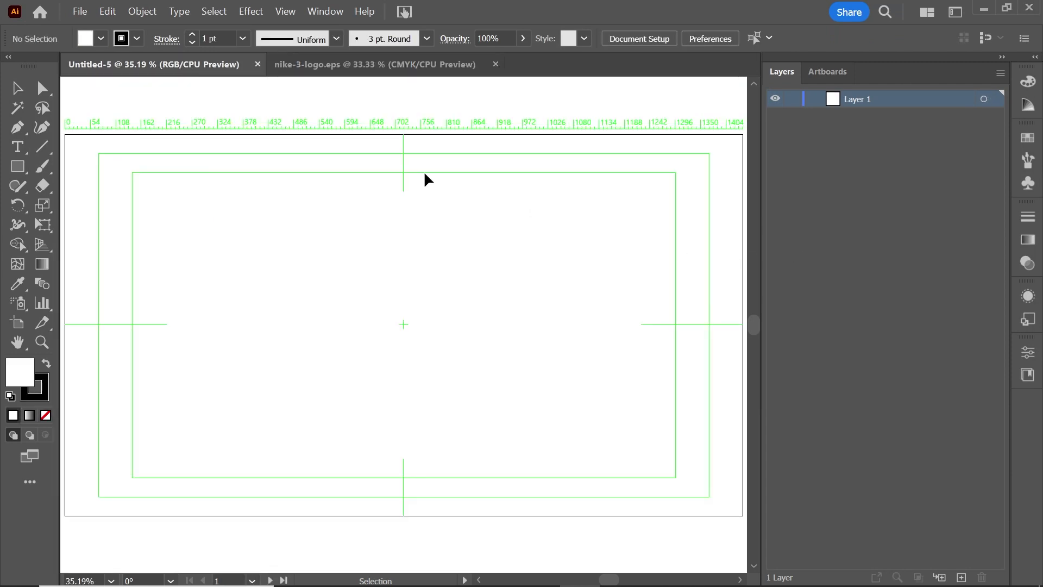
pyautogui.click(109, 13)
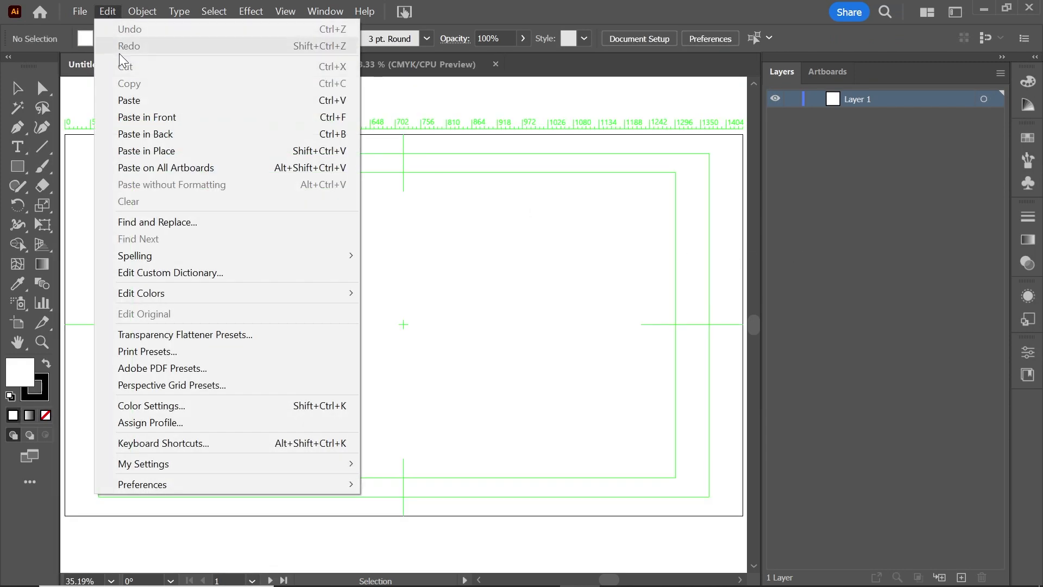
pyautogui.click(175, 100)
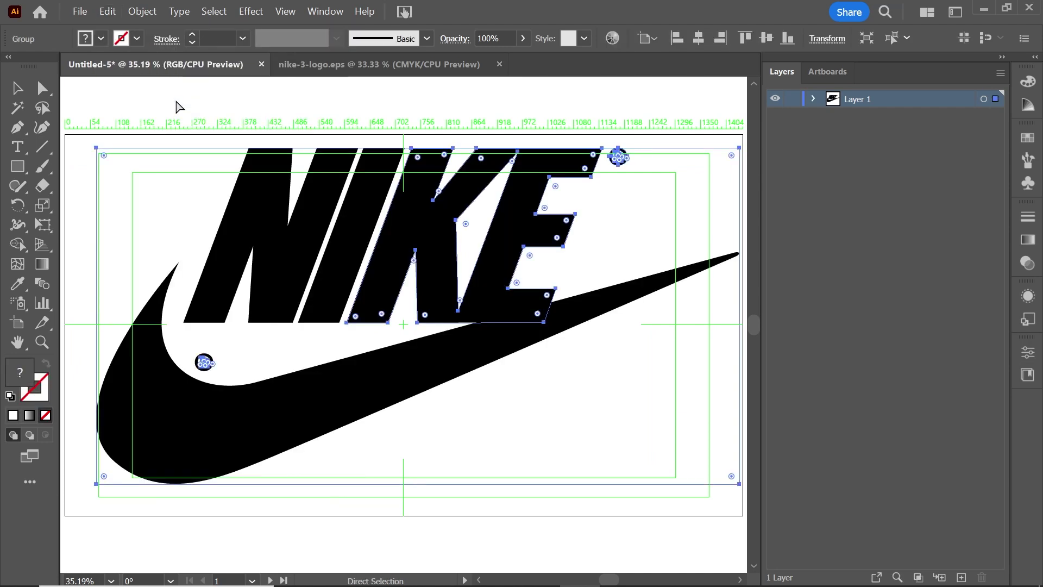
# Step: Scale the pasted logo down and centre it horizontally and vertically on the artboard
pyautogui.hotkey('ctrl', '-')
pyautogui.hotkey('ctrl', '-')
pyautogui.hotkey('ctrl', '-')
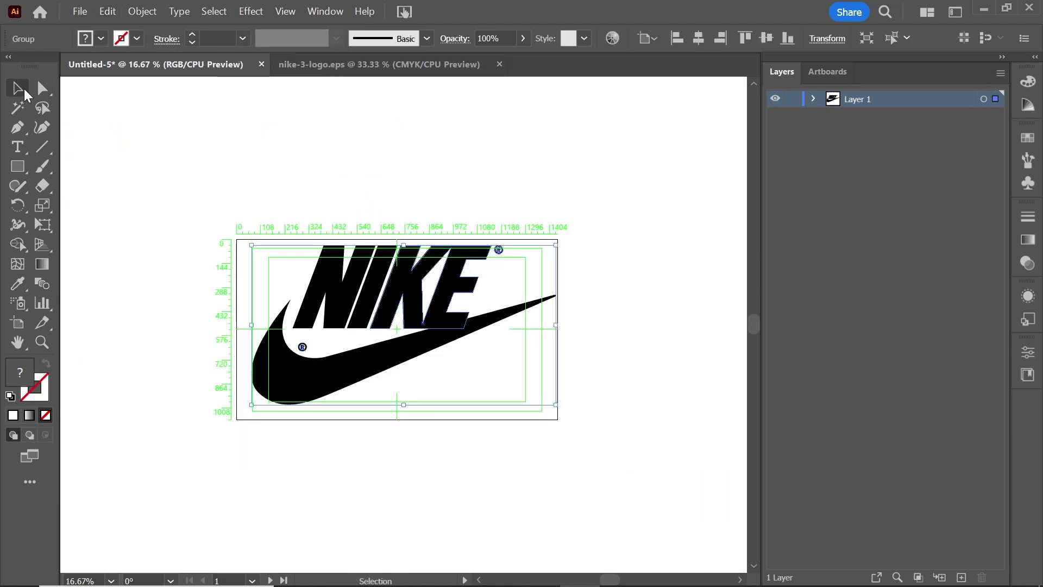
pyautogui.click(18, 88)
pyautogui.moveTo(555, 244); pyautogui.dragTo(522, 266)
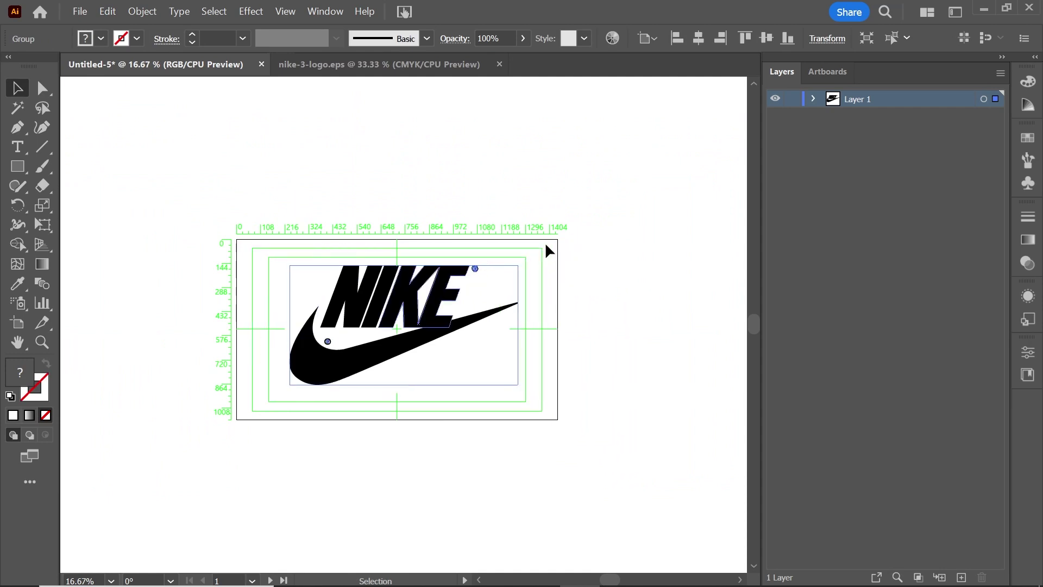
pyautogui.hotkey('ctrl', '+')
pyautogui.hotkey('ctrl', '+')
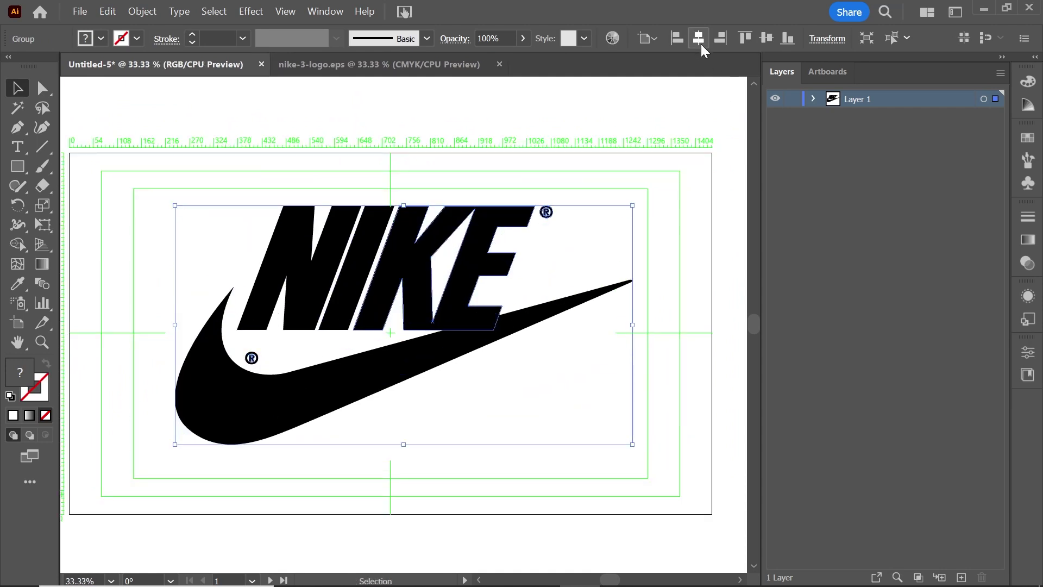
pyautogui.click(698, 39)
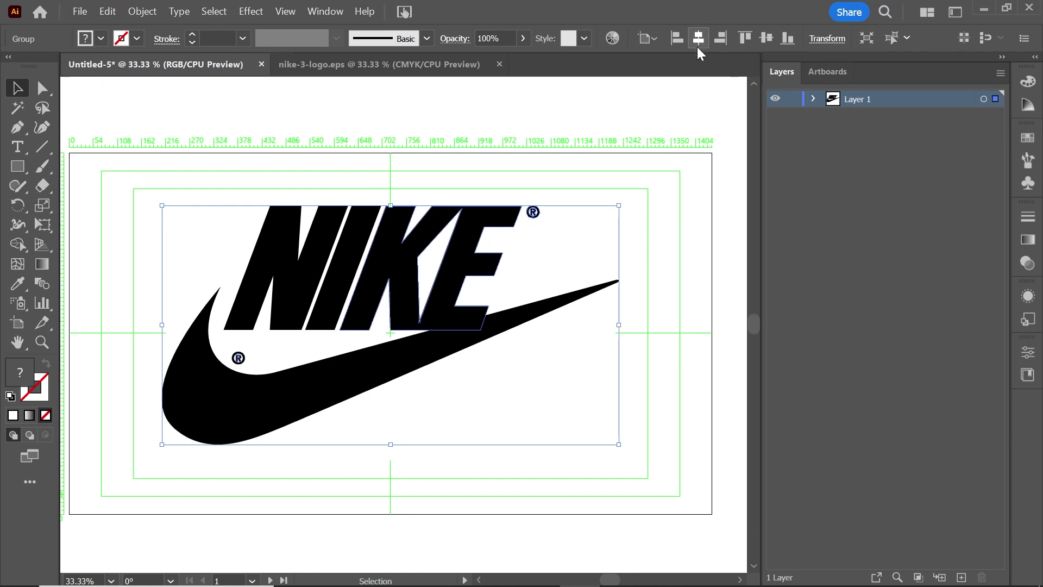
pyautogui.click(766, 39)
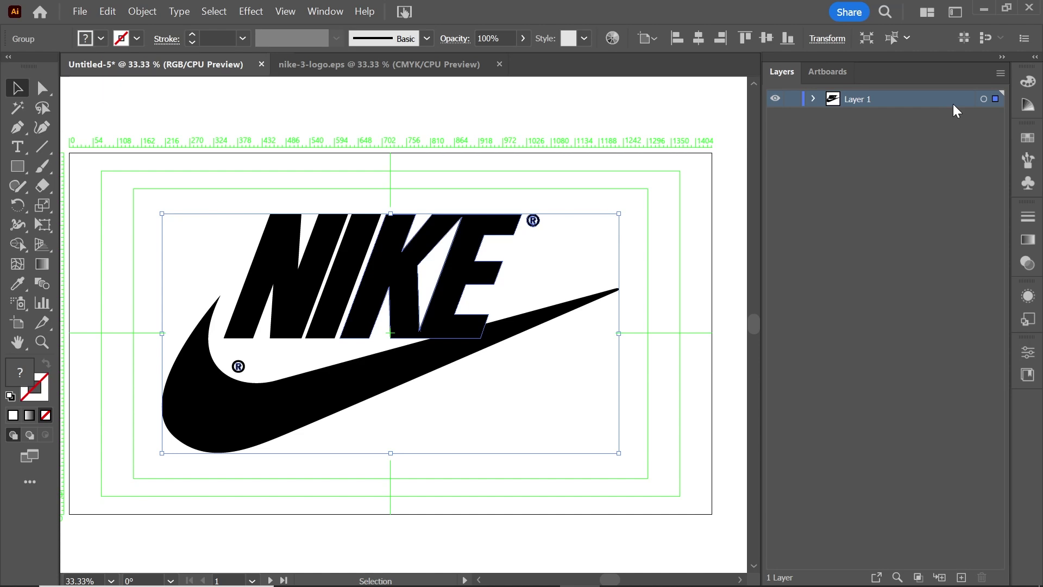
# Step: Set Layers panel rows to Large, add Layer 2, and expand Layer 1
pyautogui.click(1002, 74)
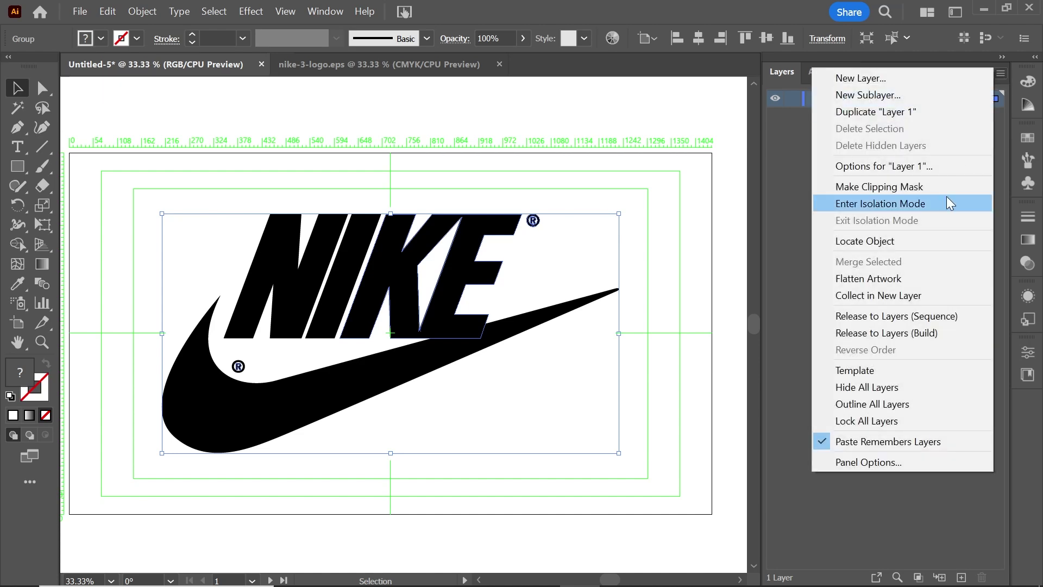
pyautogui.click(890, 462)
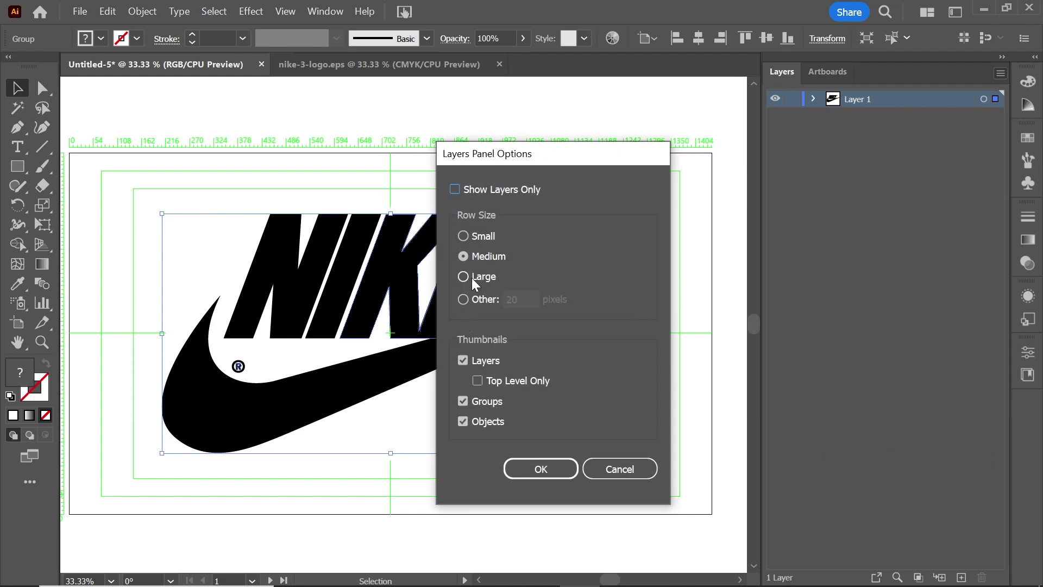
pyautogui.click(474, 281)
pyautogui.press('Return')
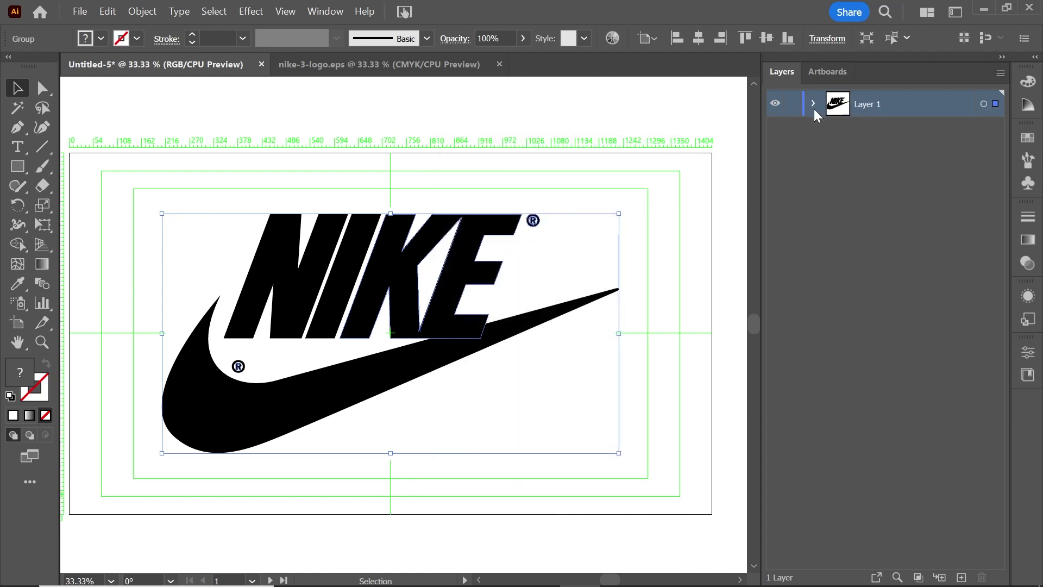
pyautogui.click(962, 576)
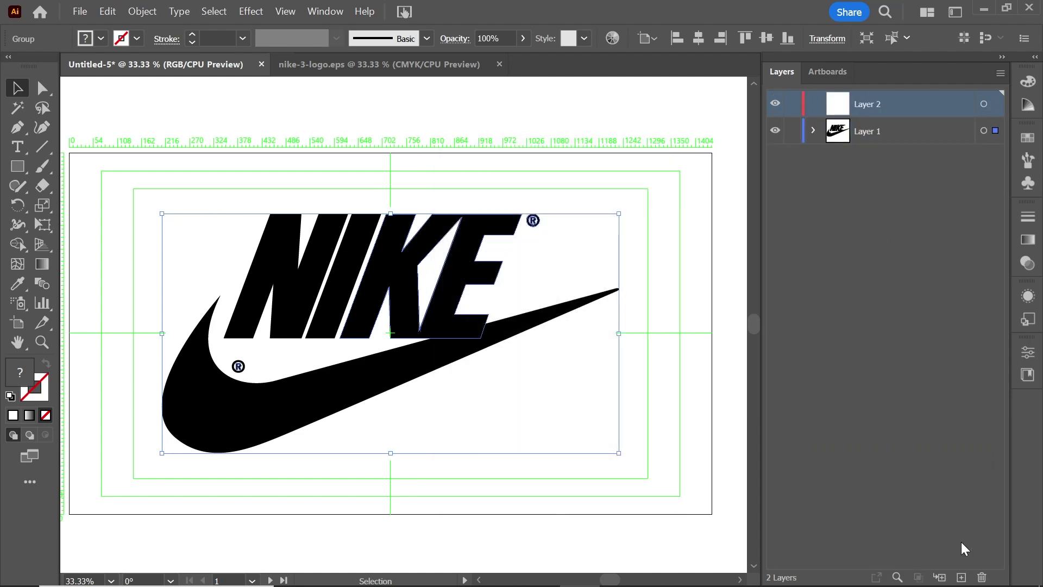
pyautogui.click(811, 131)
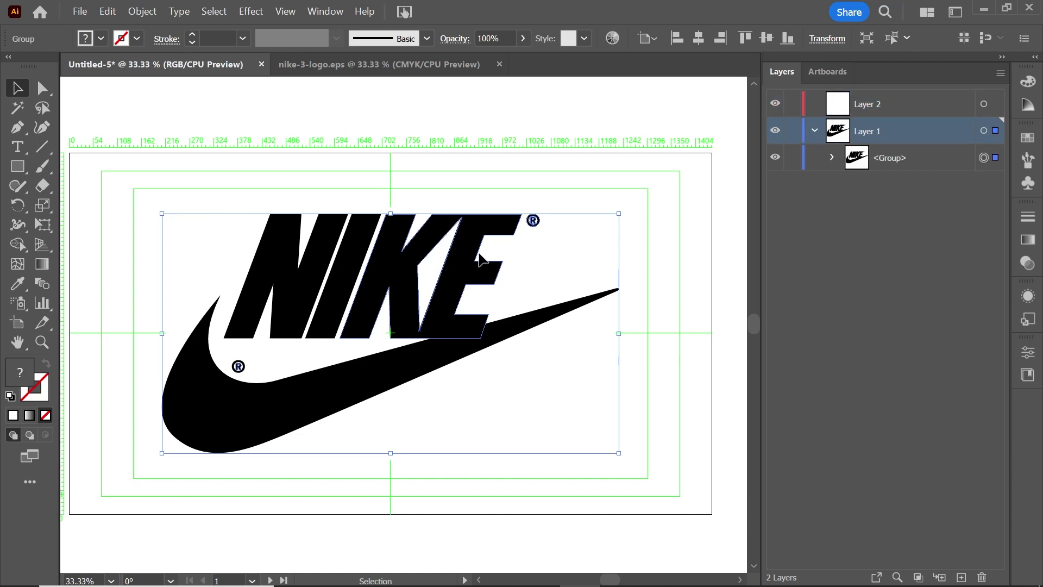
# Step: Move the swoosh shape into Layer 2 and rename that layer 'Swoosh'
pyautogui.click(832, 157)
pyautogui.click(852, 238)
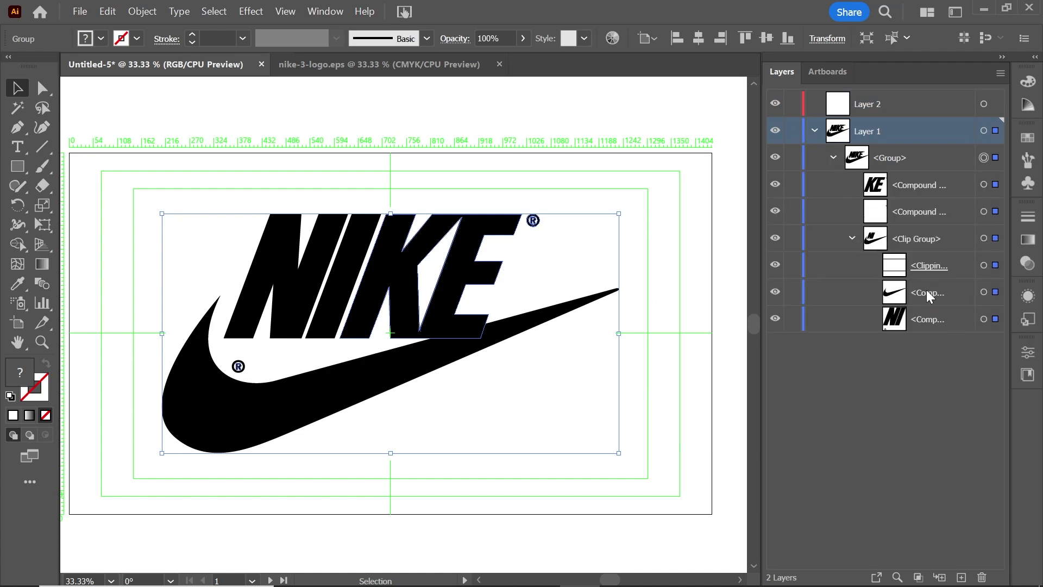
pyautogui.moveTo(927, 294); pyautogui.dragTo(879, 109)
pyautogui.doubleClick(869, 104)
pyautogui.write('Swoosh')
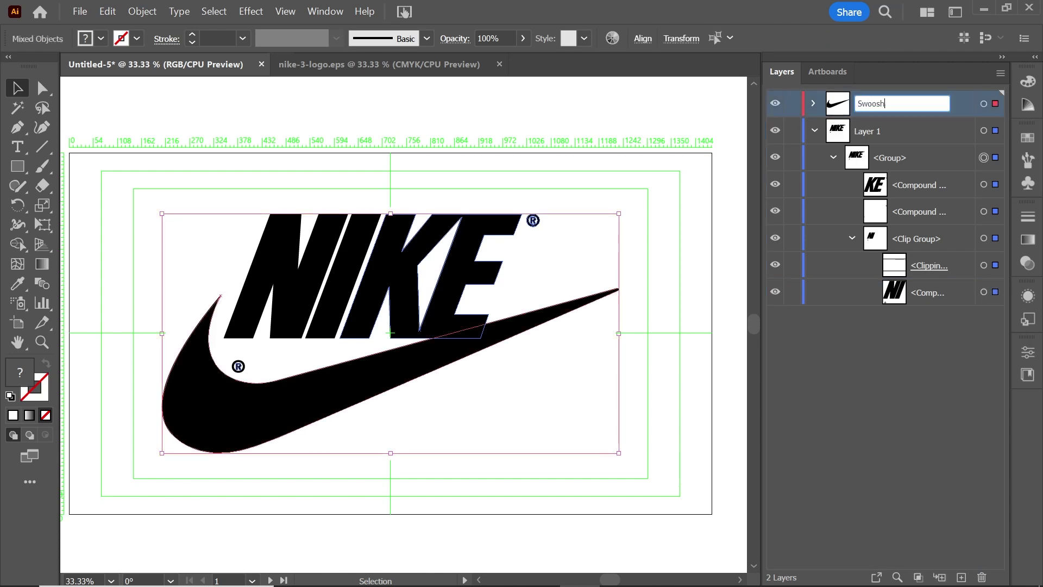
pyautogui.press('Return')
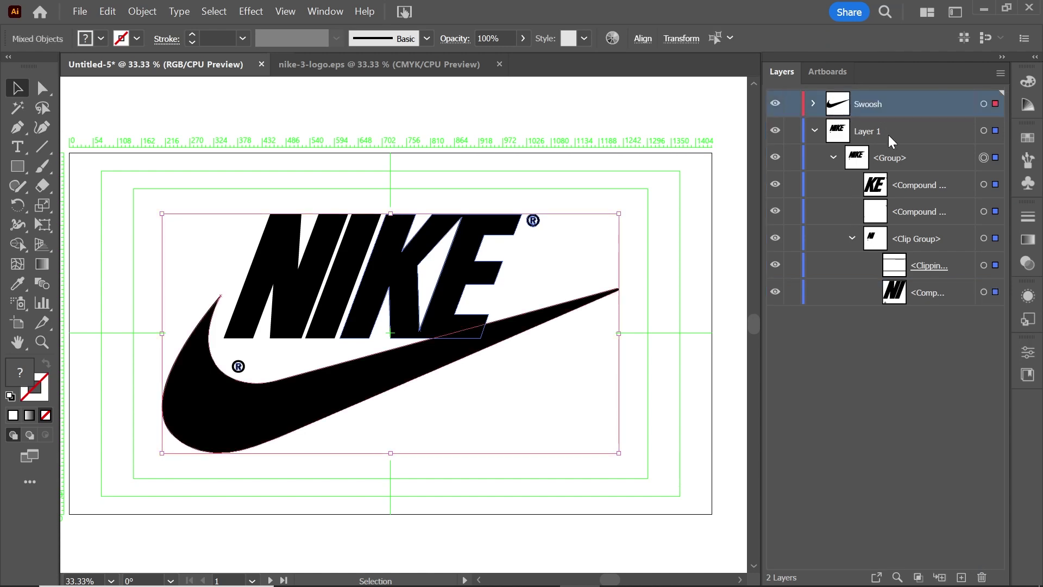
# Step: Add Layer 3 and move the NI and KE lettering shapes into it
pyautogui.click(961, 578)
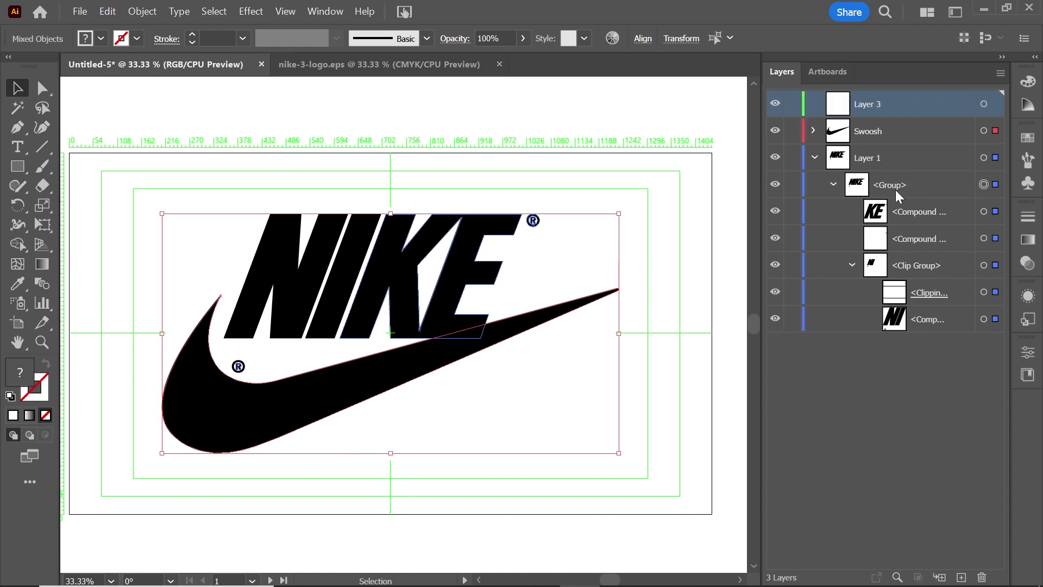
pyautogui.click(910, 214)
pyautogui.moveTo(906, 320); pyautogui.dragTo(872, 104)
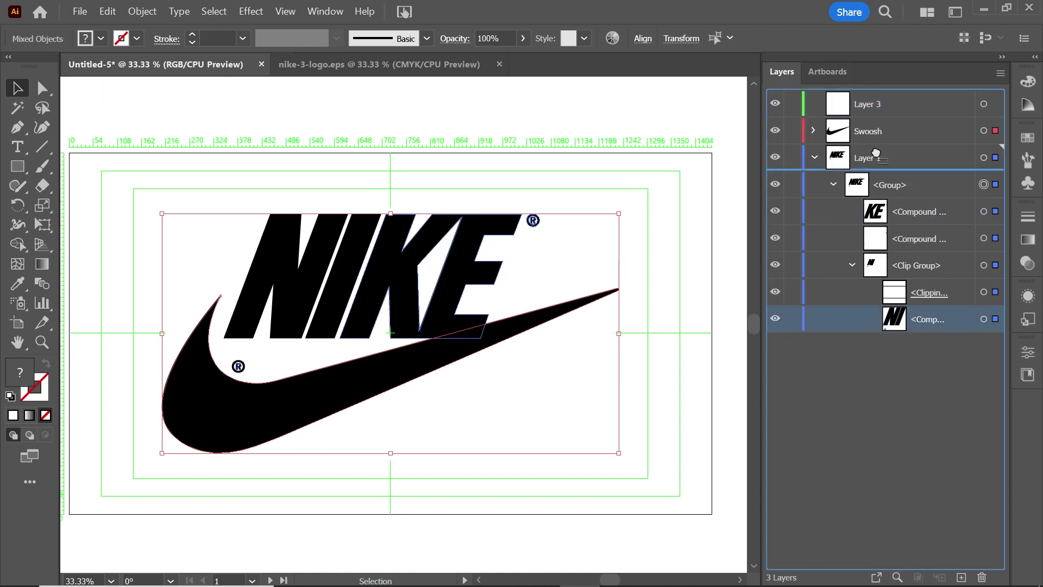
pyautogui.moveTo(887, 211); pyautogui.dragTo(870, 105)
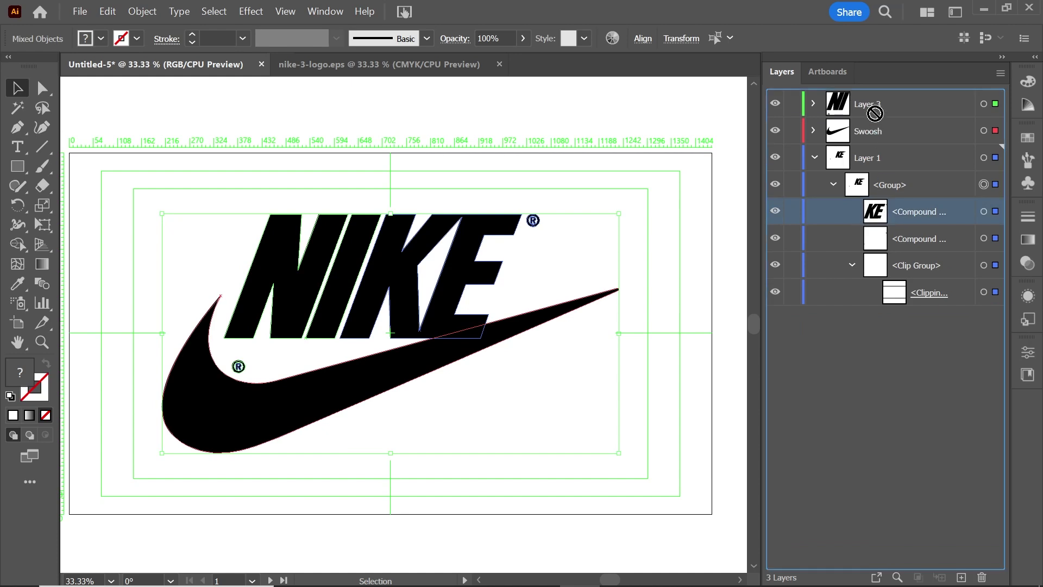
# Step: Delete the leftover Layer 1 with its clip group
pyautogui.click(879, 156)
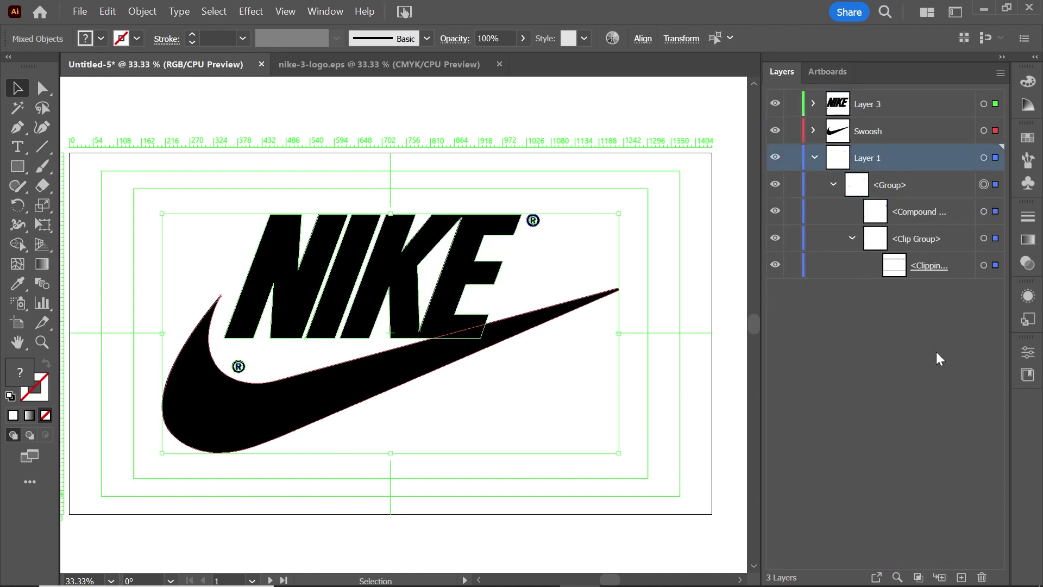
pyautogui.click(982, 575)
pyautogui.press('Return')
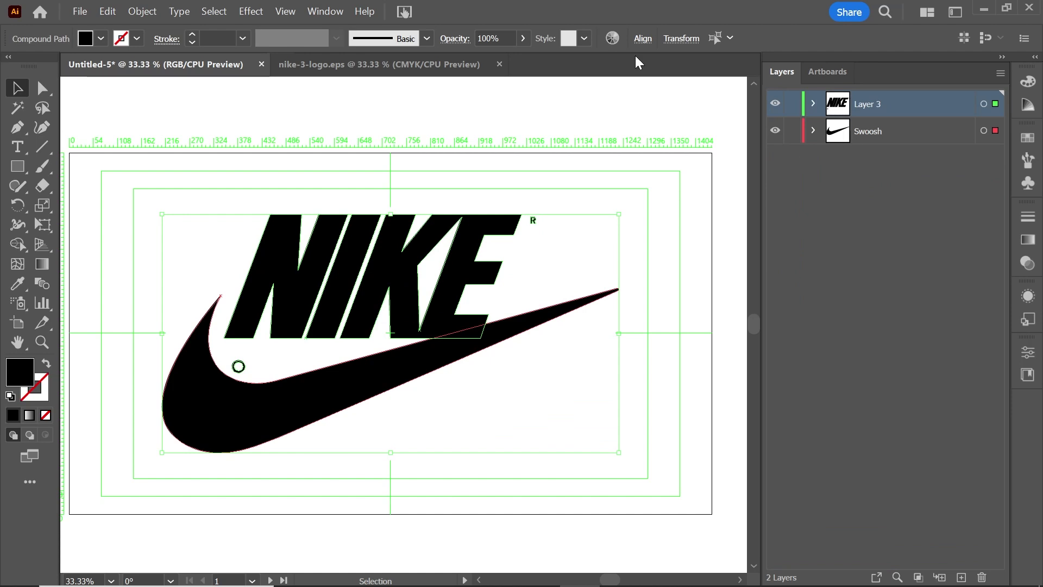
# Step: Lasso and delete the R mark beside NIKE, then partly delete the ring near the swoosh
pyautogui.click(596, 122)
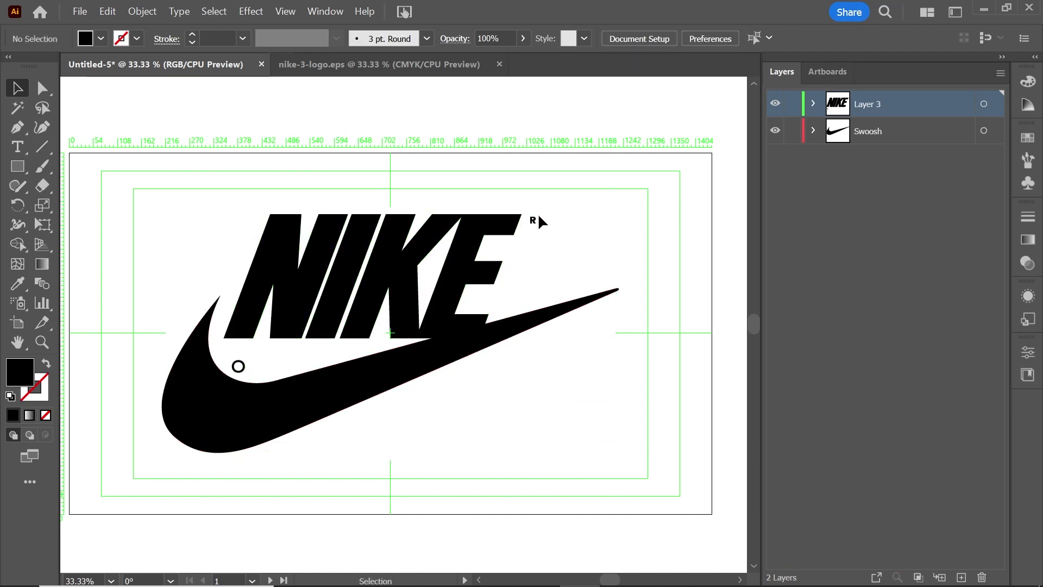
pyautogui.hotkey('ctrl', '=')
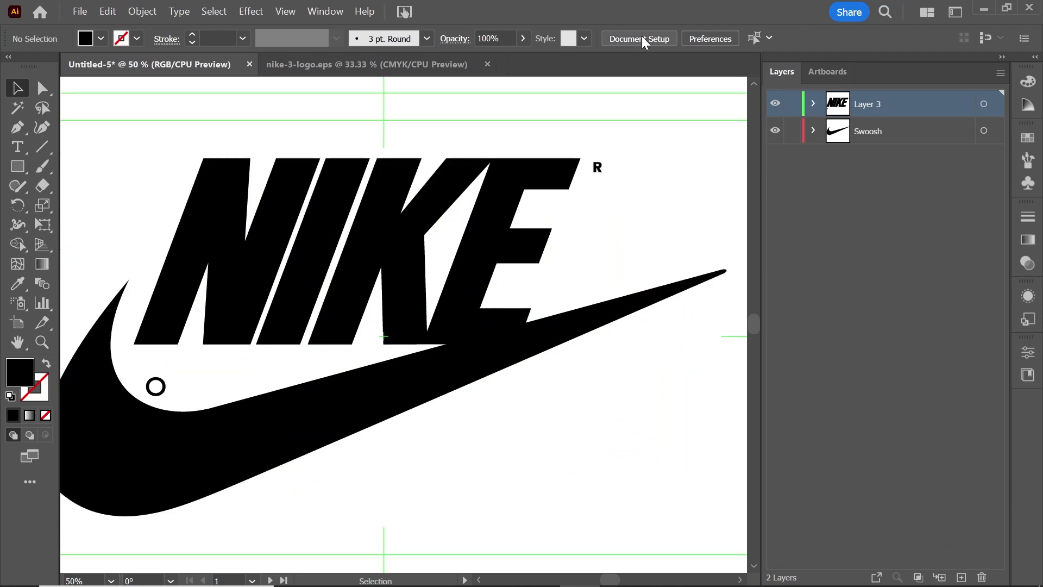
pyautogui.hotkey('ctrl', '=')
pyautogui.moveTo(550, 221)
pyautogui.mouseDown()
pyautogui.moveTo(498, 260)
pyautogui.moveTo(612, 196)
pyautogui.mouseUp()
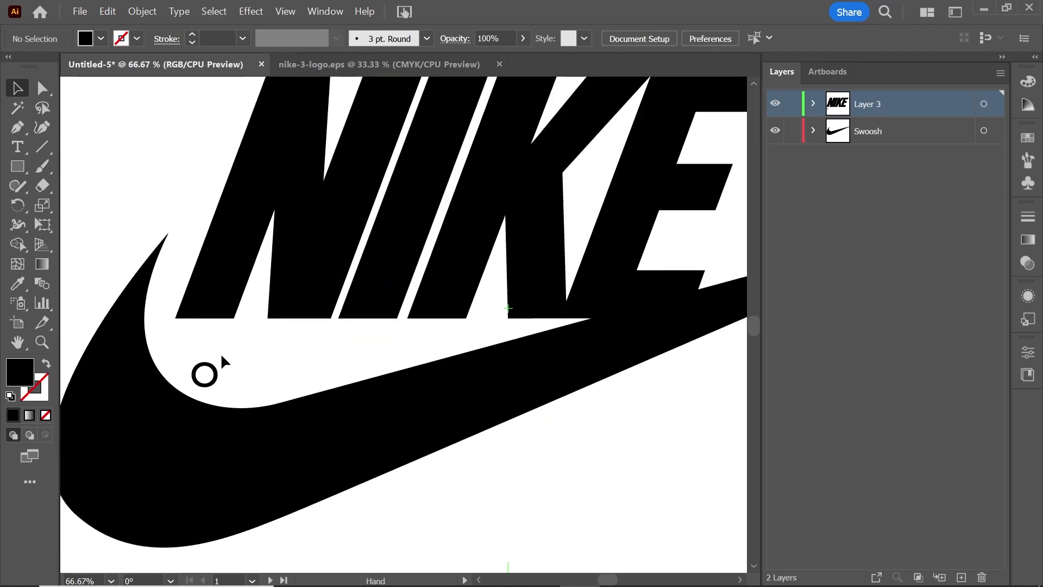
pyautogui.moveTo(677, 224); pyautogui.dragTo(577, 226)
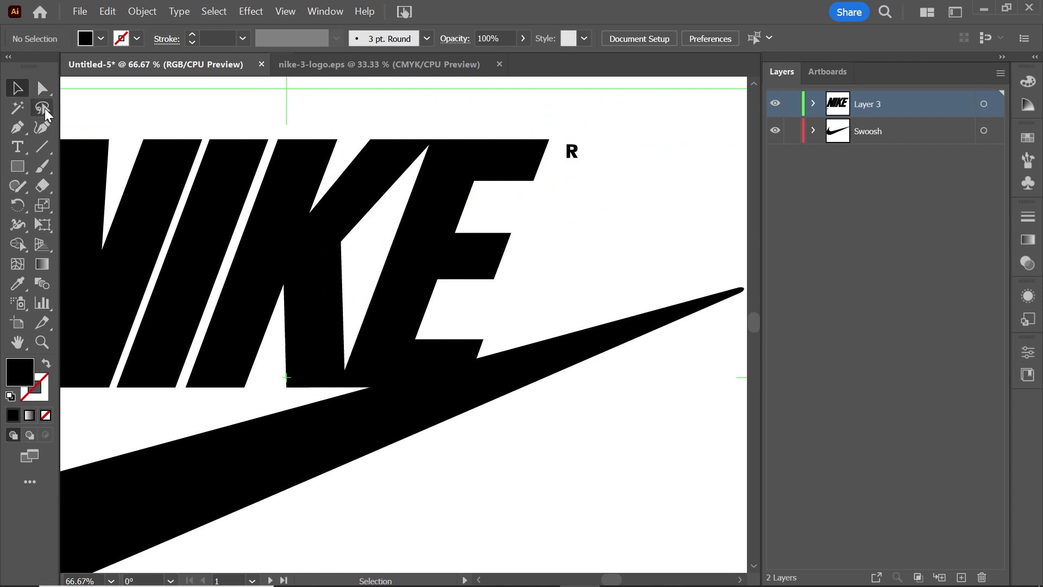
pyautogui.click(43, 110)
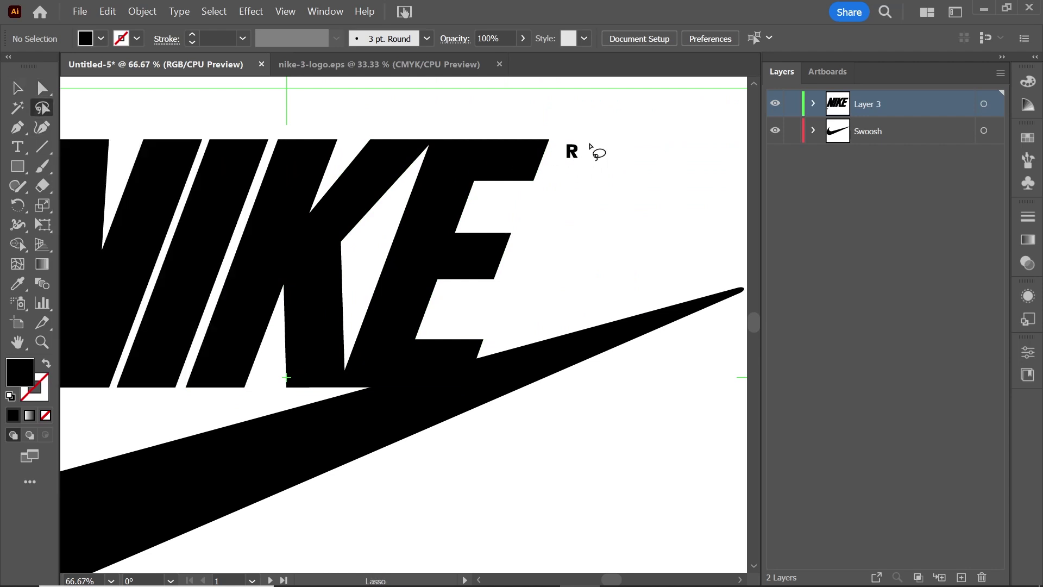
pyautogui.moveTo(590, 146); pyautogui.dragTo(589, 131)
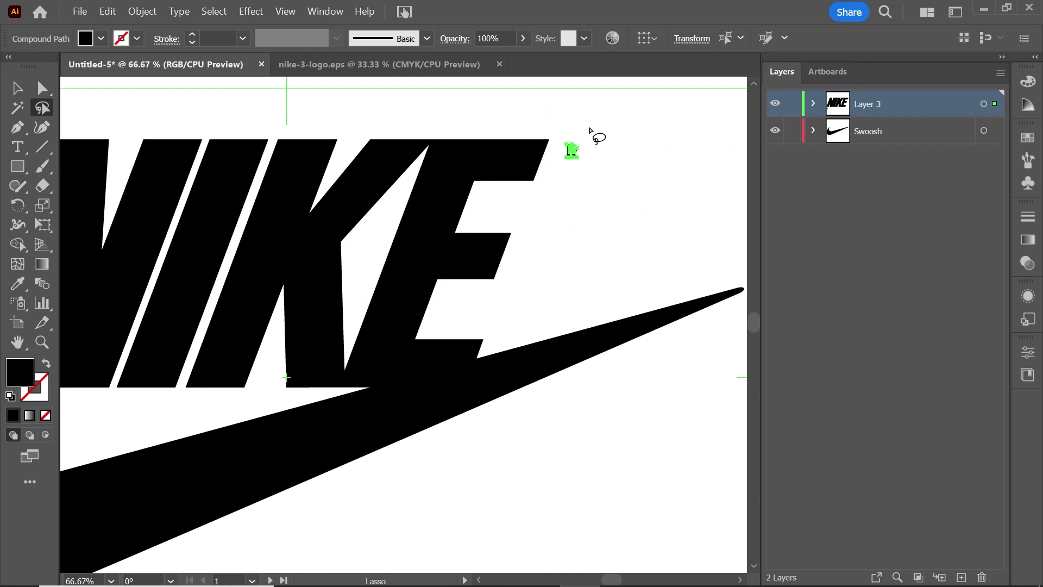
pyautogui.press('Delete')
pyautogui.hscroll(-5, 489, 286)
pyautogui.scroll(-2, 424, 281)
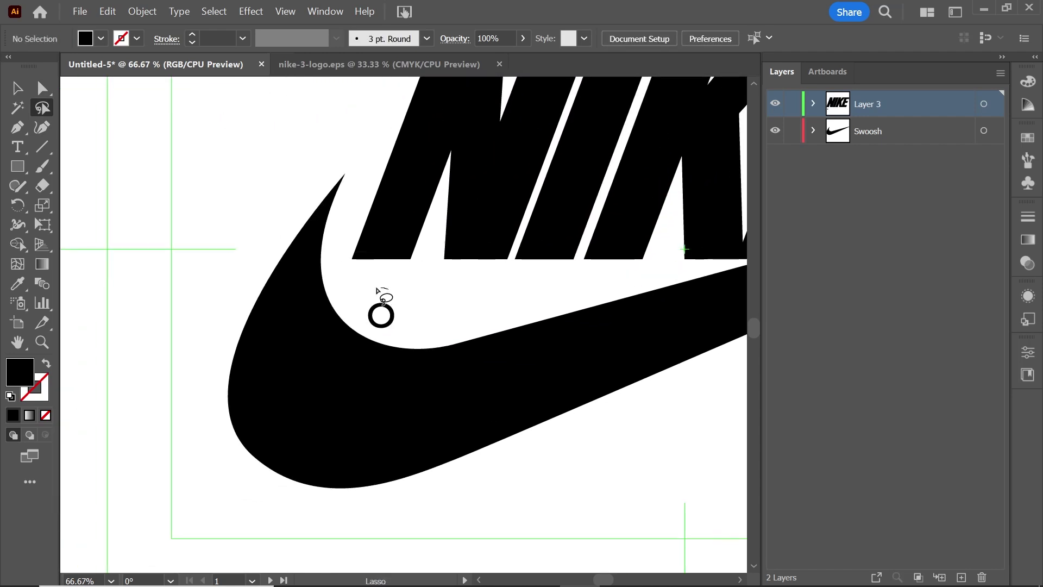
pyautogui.moveTo(376, 290); pyautogui.dragTo(409, 300)
pyautogui.press('Delete')
# Step: Delete the remaining registration dot near the swoosh and zoom out to the whole logo
pyautogui.moveTo(394, 296); pyautogui.dragTo(365, 325)
pyautogui.press('Delete')
pyautogui.hotkey('ctrl', '0')
# Step: Rename Layer 3 to 'Nike Text' and collapse the Swoosh layer
pyautogui.doubleClick(866, 100)
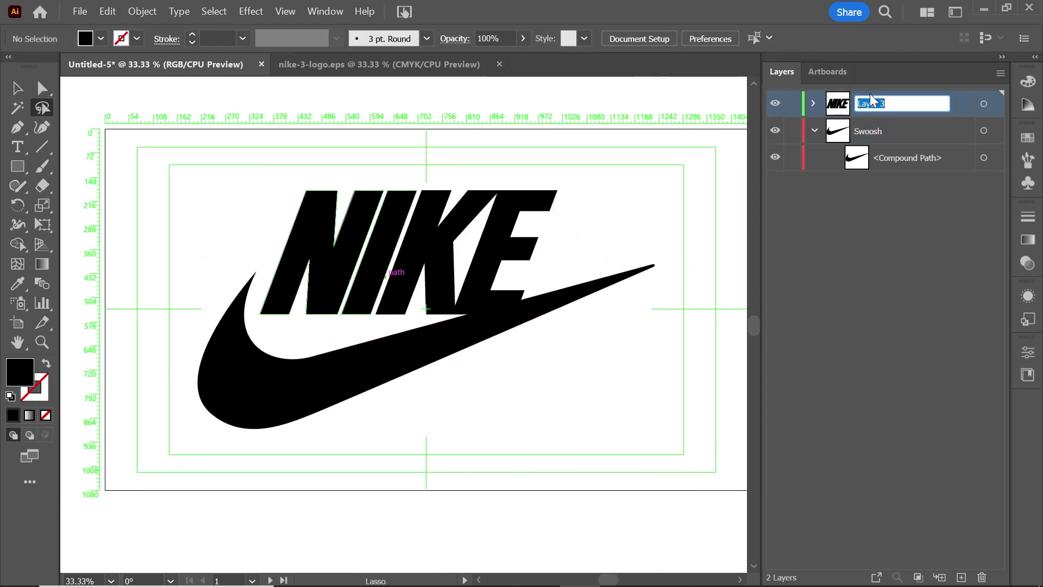
pyautogui.write('Nike Text')
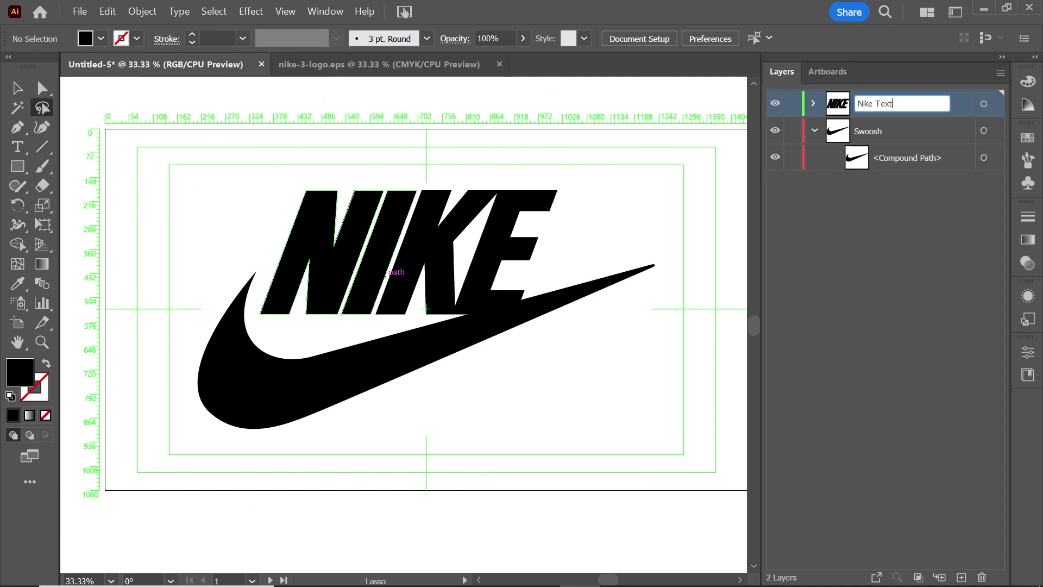
pyautogui.press('Return')
pyautogui.click(814, 131)
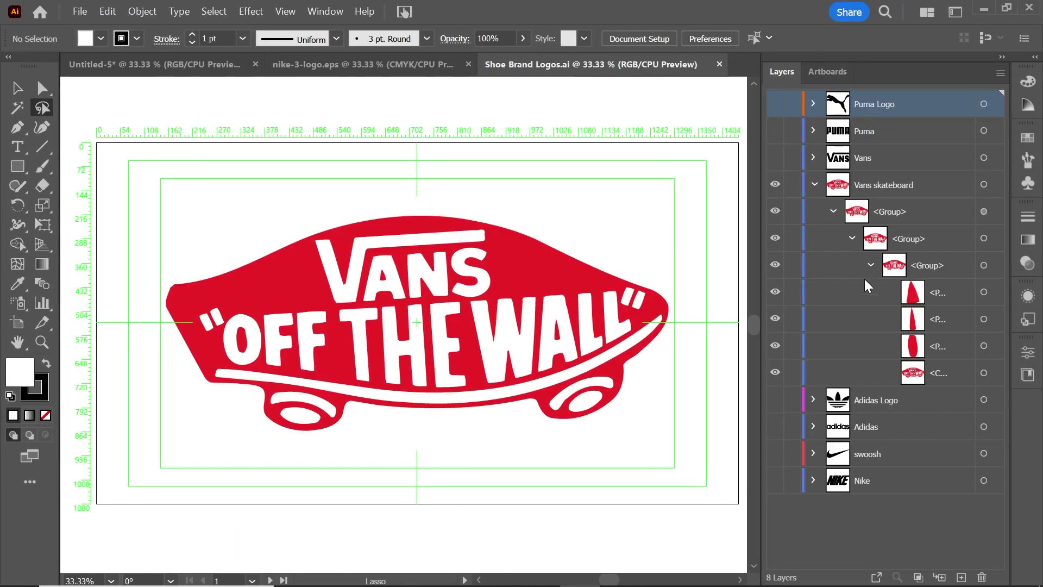
# Step: Hide the Vans skateboard and preview the Nike and swoosh layers in Shoe Brand Logos
pyautogui.click(812, 184)
pyautogui.click(775, 184)
pyautogui.click(775, 292)
pyautogui.click(876, 293)
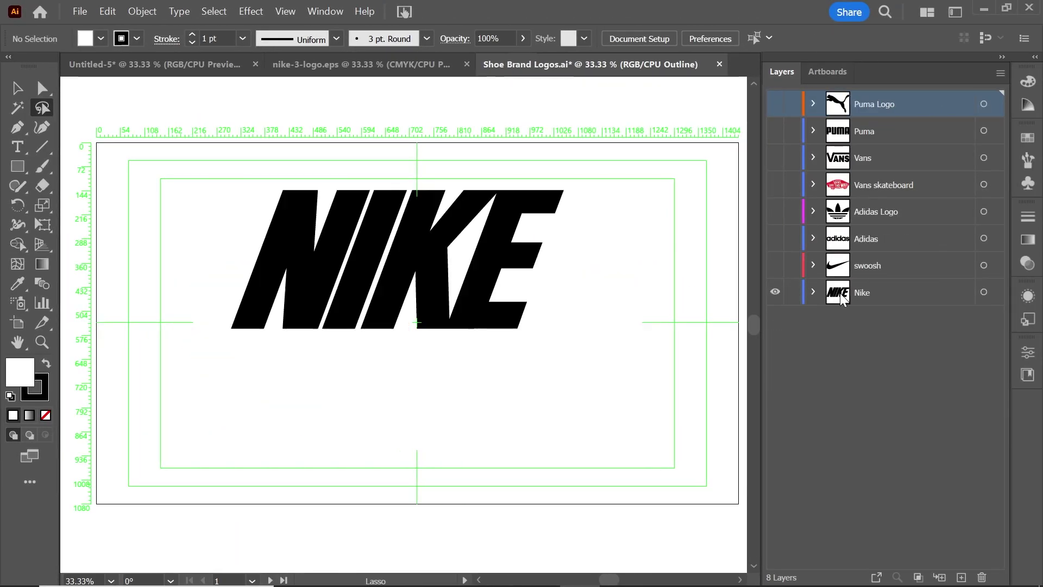
pyautogui.click(774, 265)
pyautogui.click(775, 292)
# Step: Preview the Adidas wordmark and trefoil, then the Vans logo and wordmark, hiding each again
pyautogui.click(775, 238)
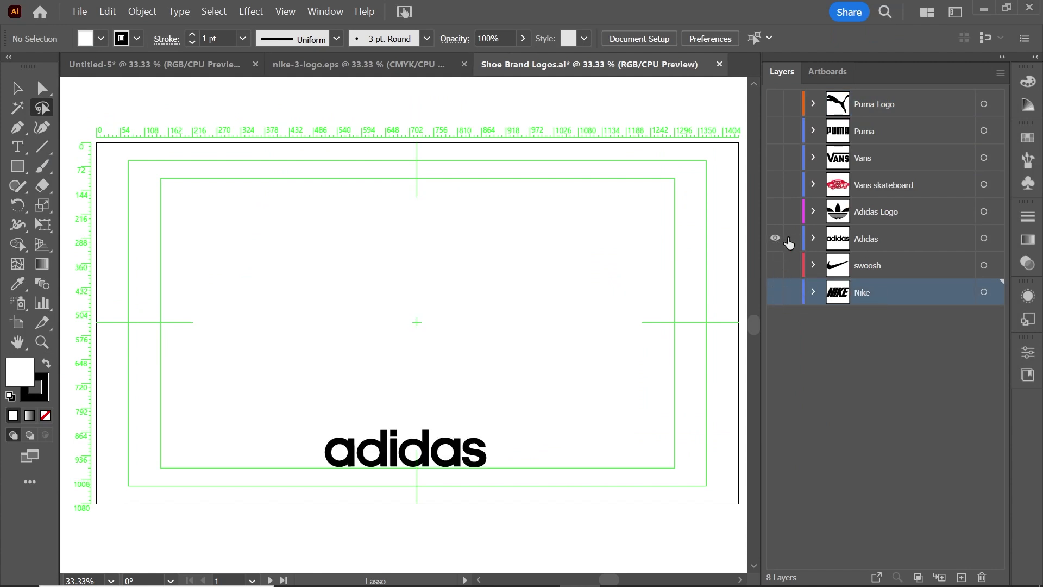
pyautogui.click(776, 211)
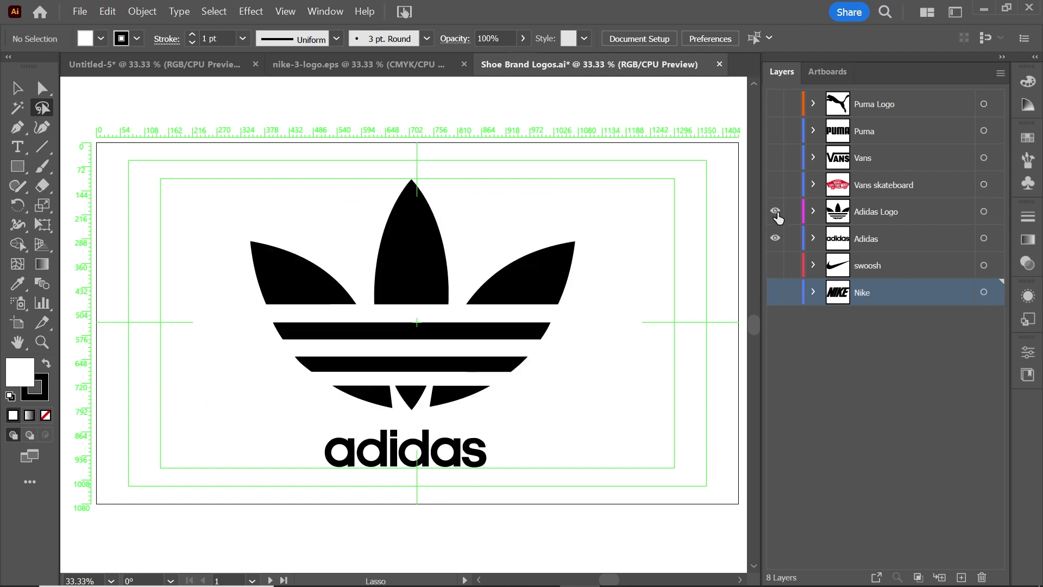
pyautogui.click(775, 238)
pyautogui.click(775, 211)
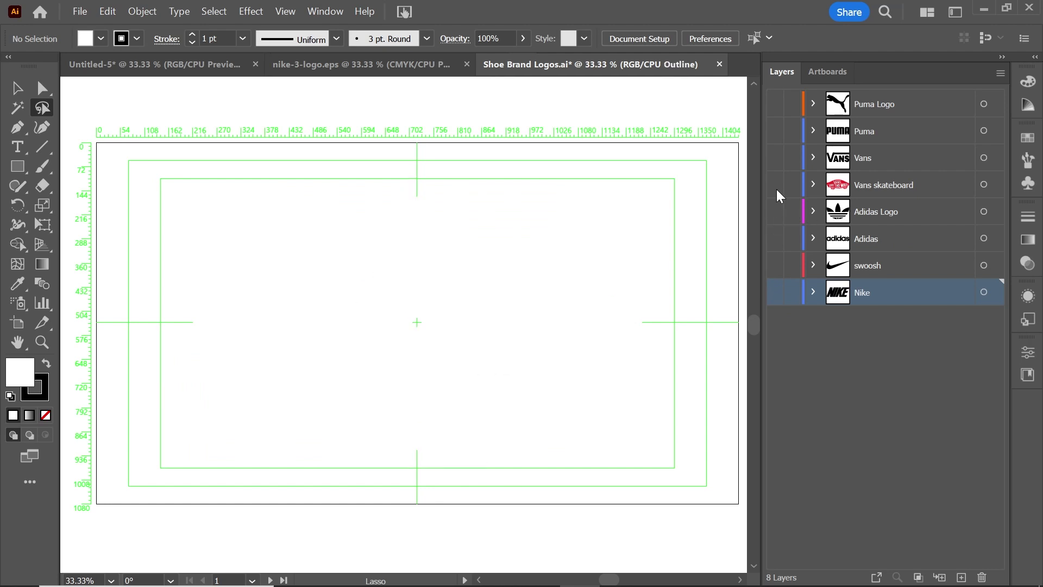
pyautogui.click(775, 184)
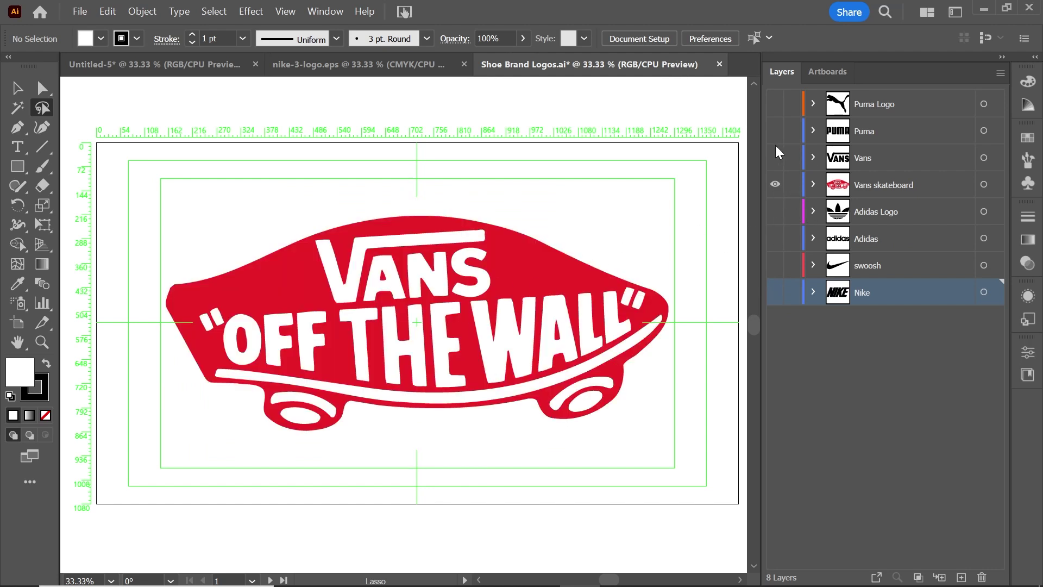
pyautogui.click(774, 157)
pyautogui.click(774, 184)
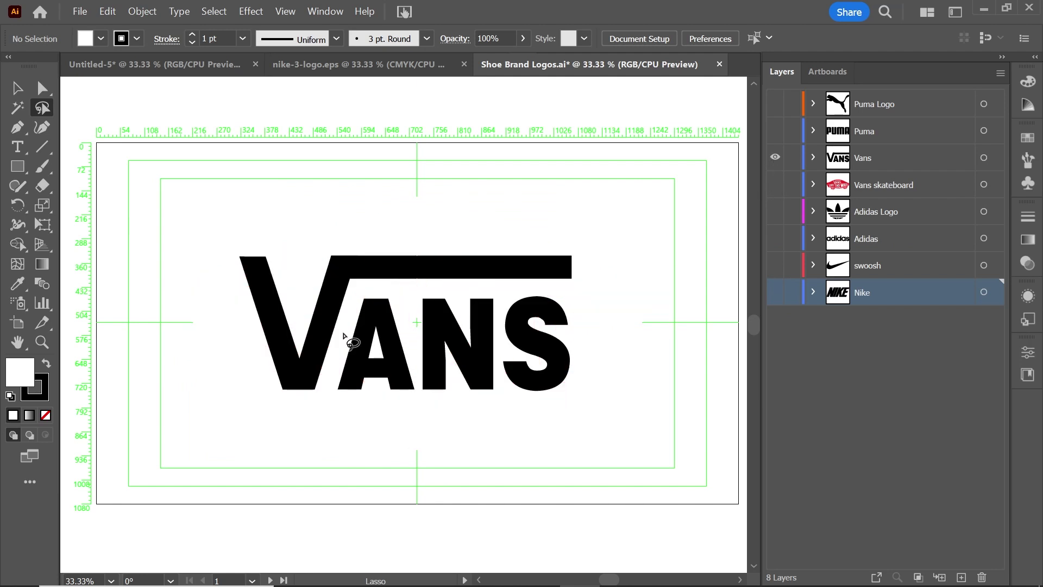
pyautogui.click(775, 157)
# Step: Show the PUMA wordmark and leaping cat layers, then return to the Nike document
pyautogui.click(775, 130)
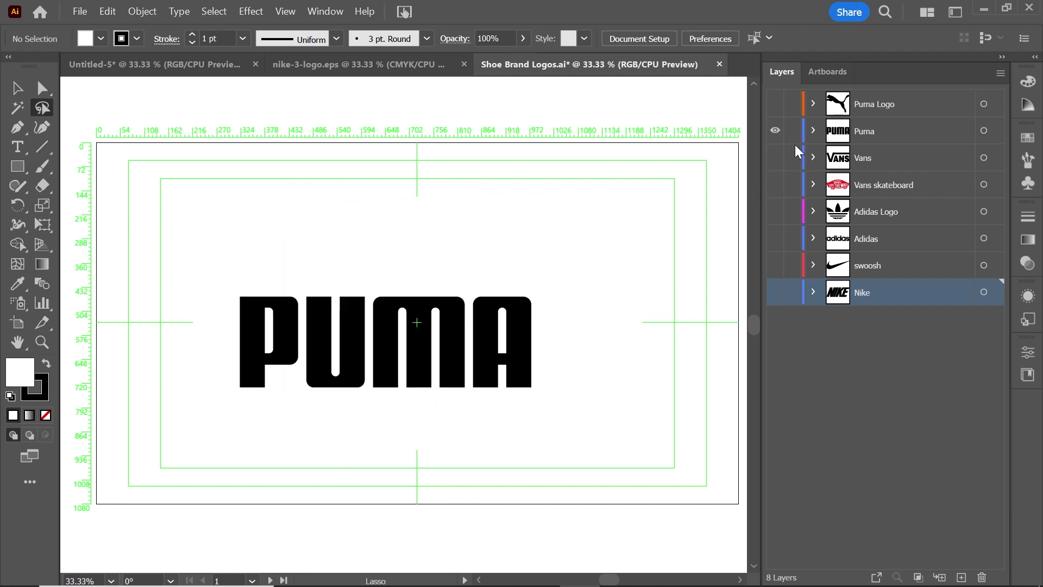
pyautogui.click(775, 103)
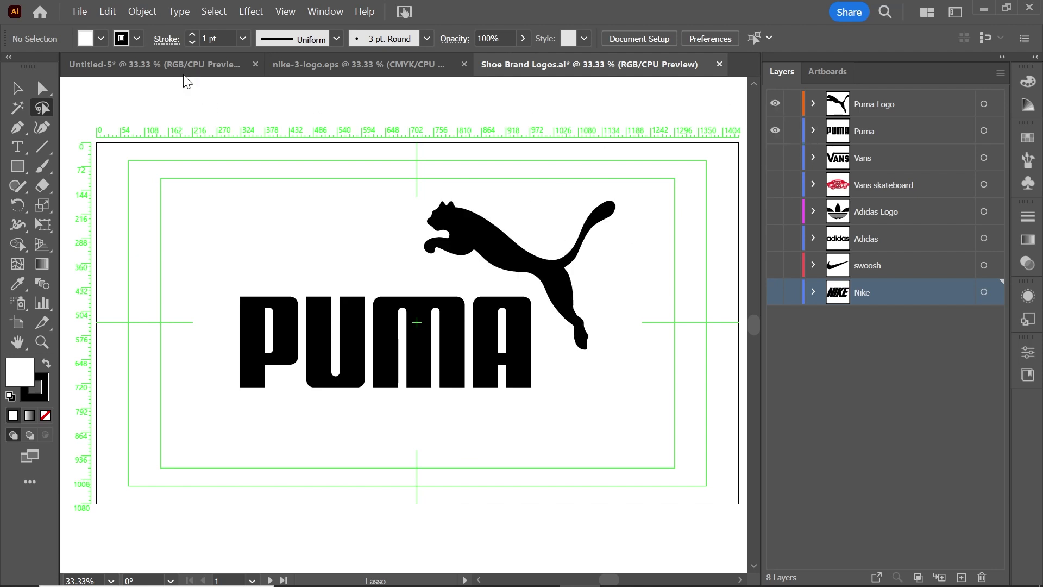
pyautogui.click(193, 64)
pyautogui.click(81, 12)
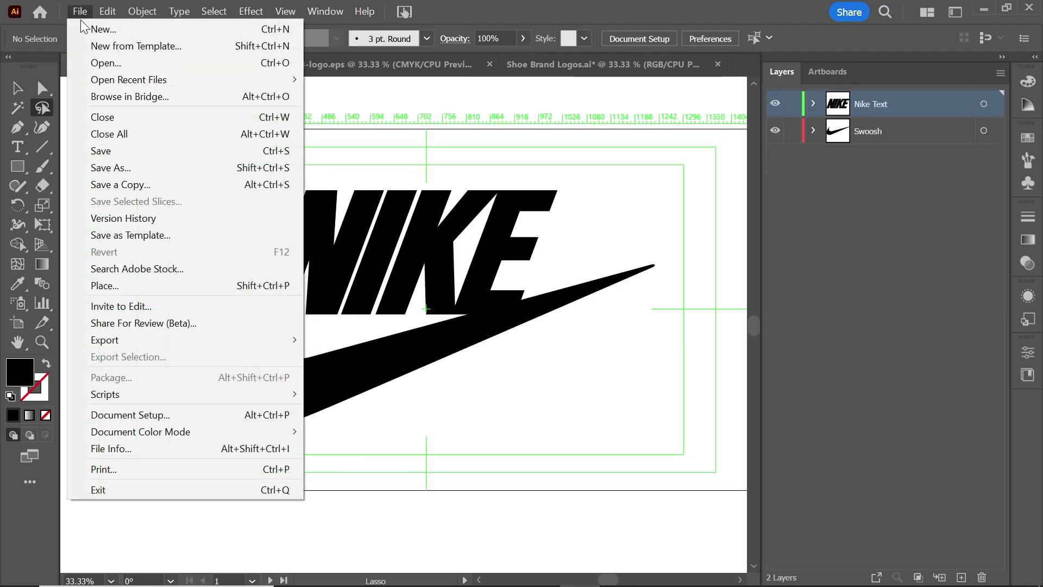
# Step: Start saving the Nike logo document to this computer rather than Creative Cloud
pyautogui.click(139, 152)
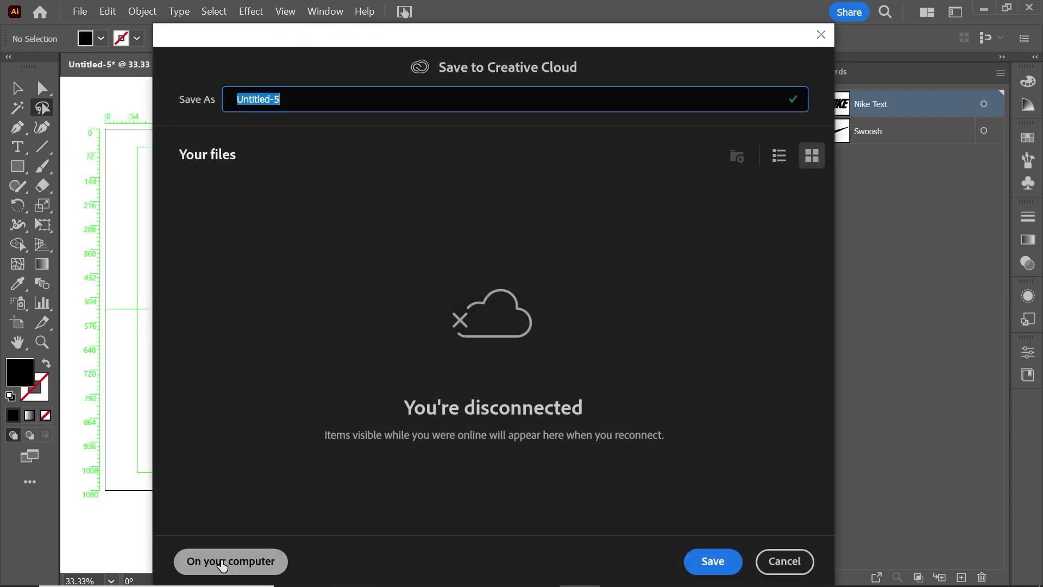
pyautogui.click(224, 563)
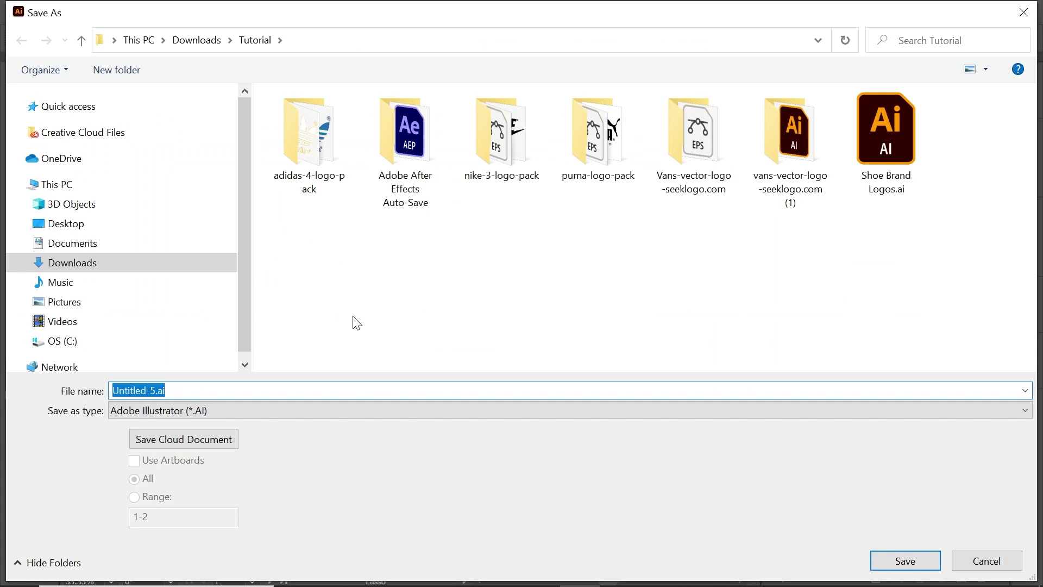